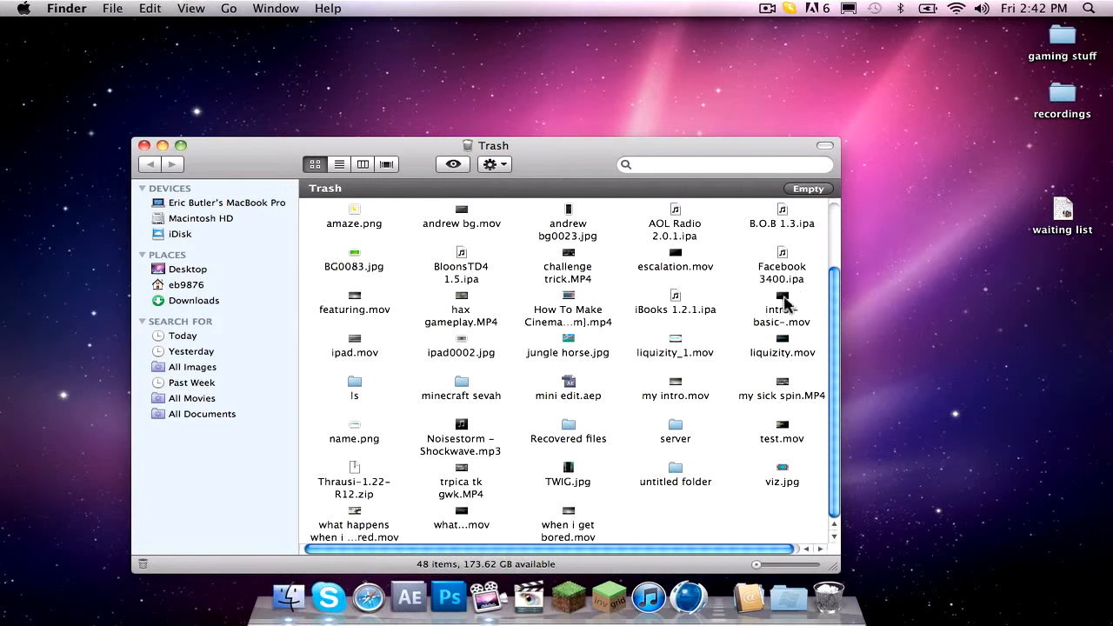
Step: Take intro -basic-.mov out of the Trash onto the desktop and play it in QuickTime Player
left_click_drag(785, 302, 956, 341)
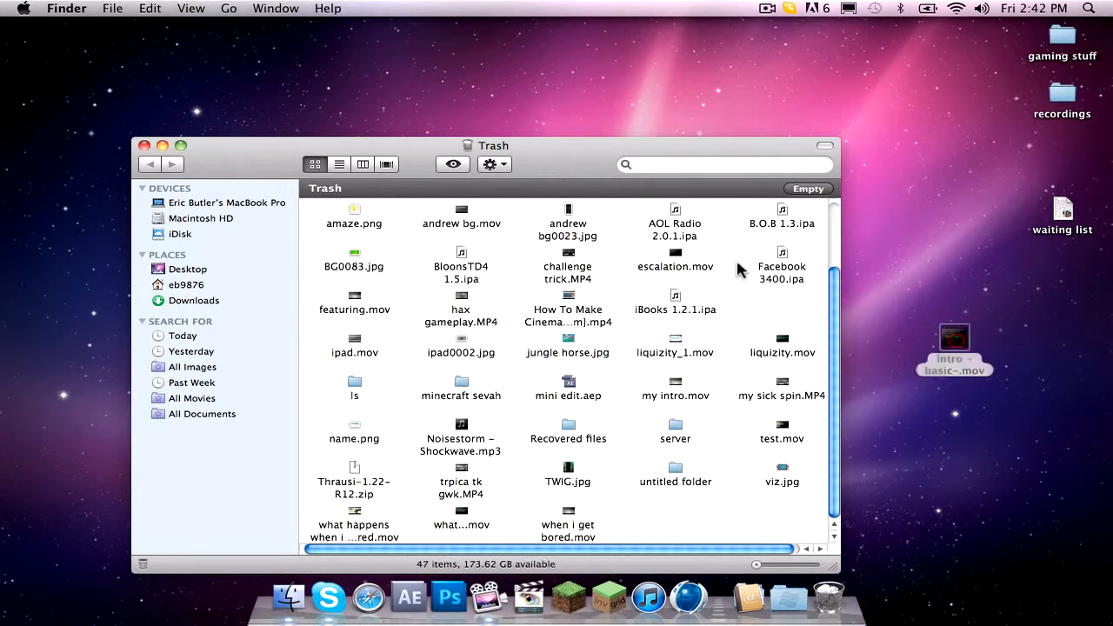
left_click(143, 146)
double_click(950, 338)
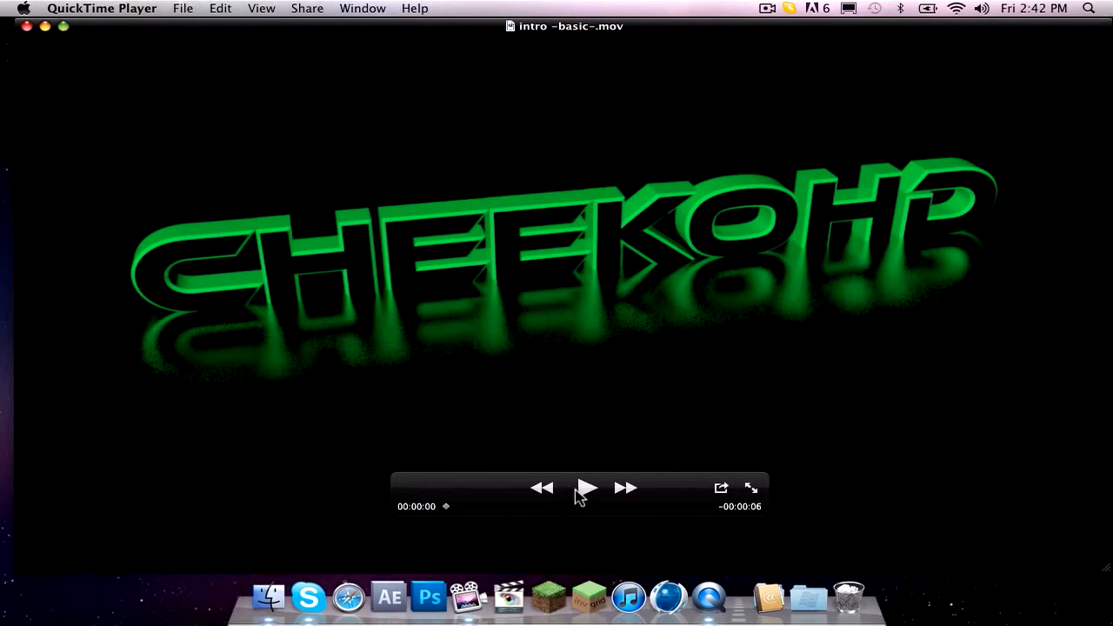
left_click(585, 489)
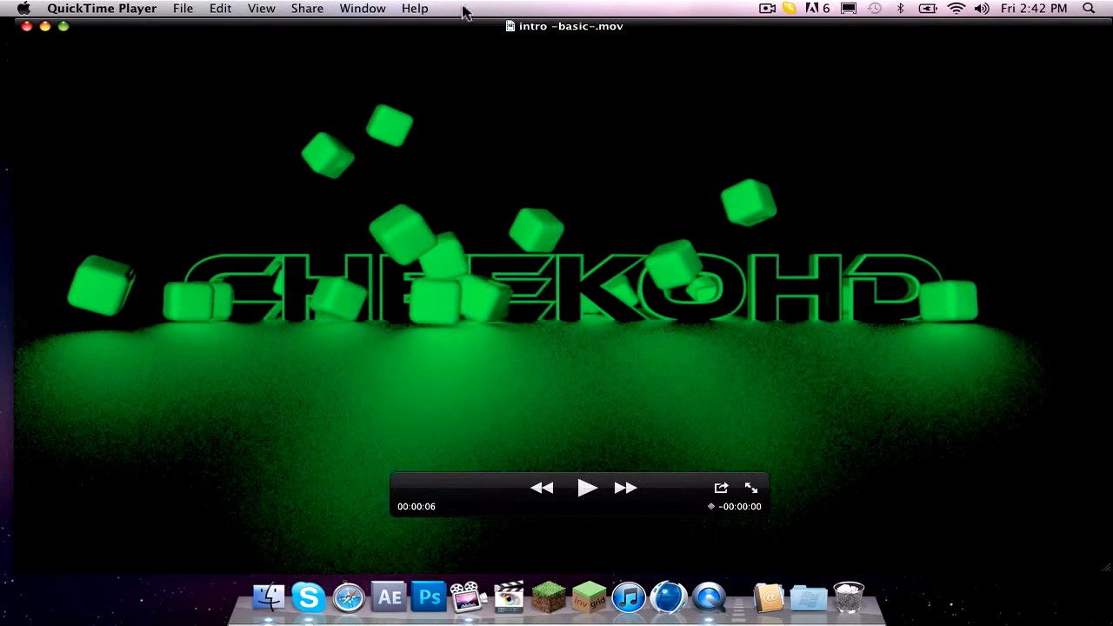
Step: Quit QuickTime Player and return intro -basic-.mov to the Trash
left_click(83, 8)
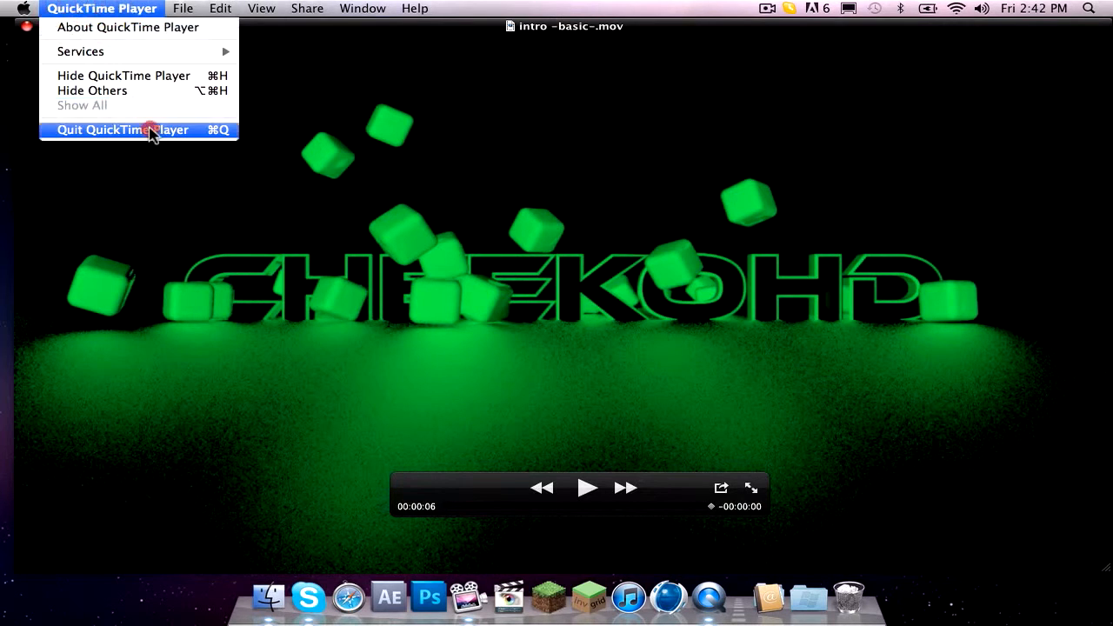
left_click(150, 128)
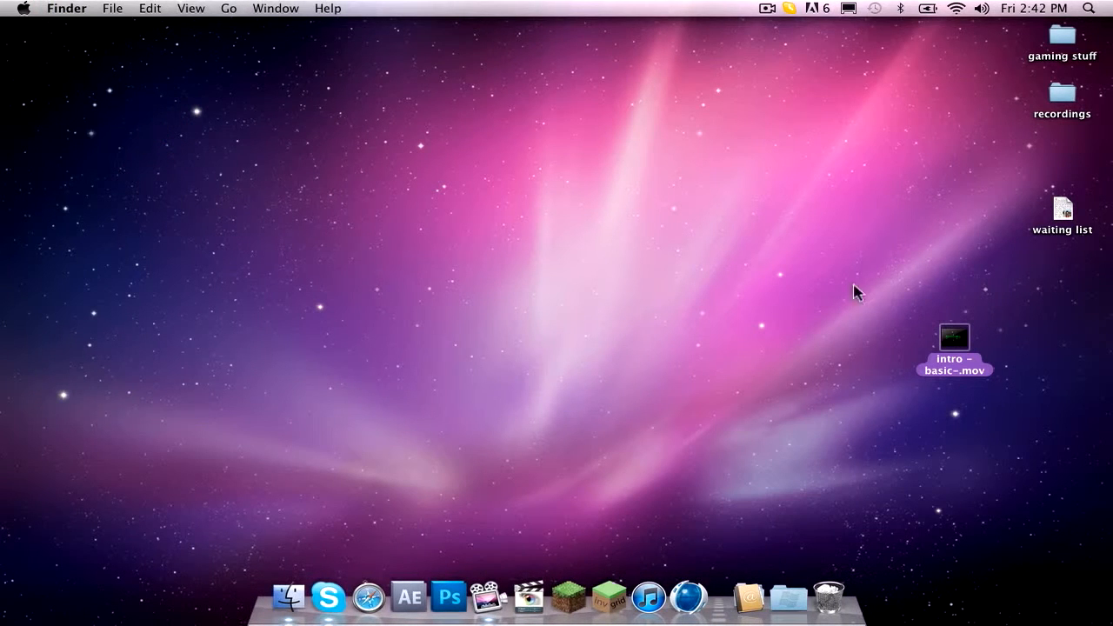
left_click_drag(959, 333, 828, 598)
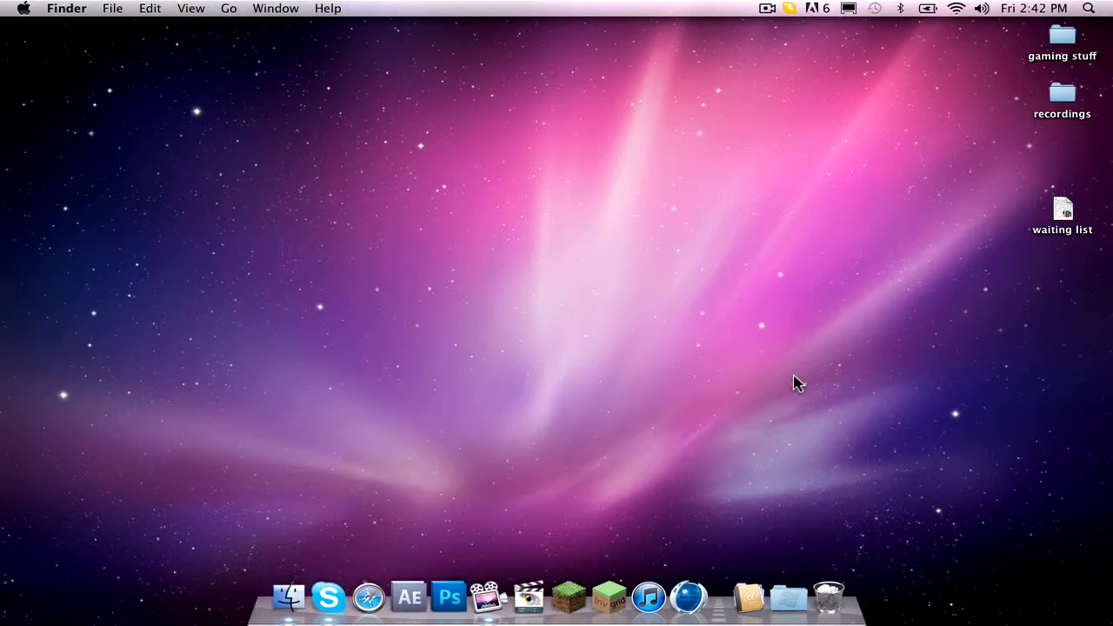
Step: Mute the system sound and switch to CINEMA 4D
key("XF86AudioMute")
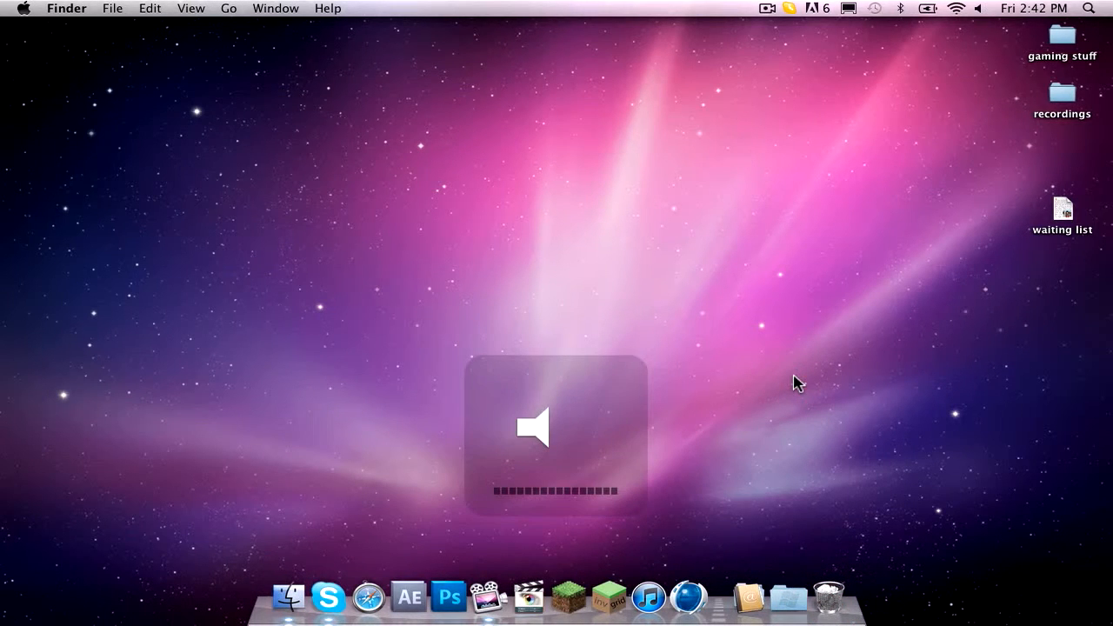
left_click(684, 596)
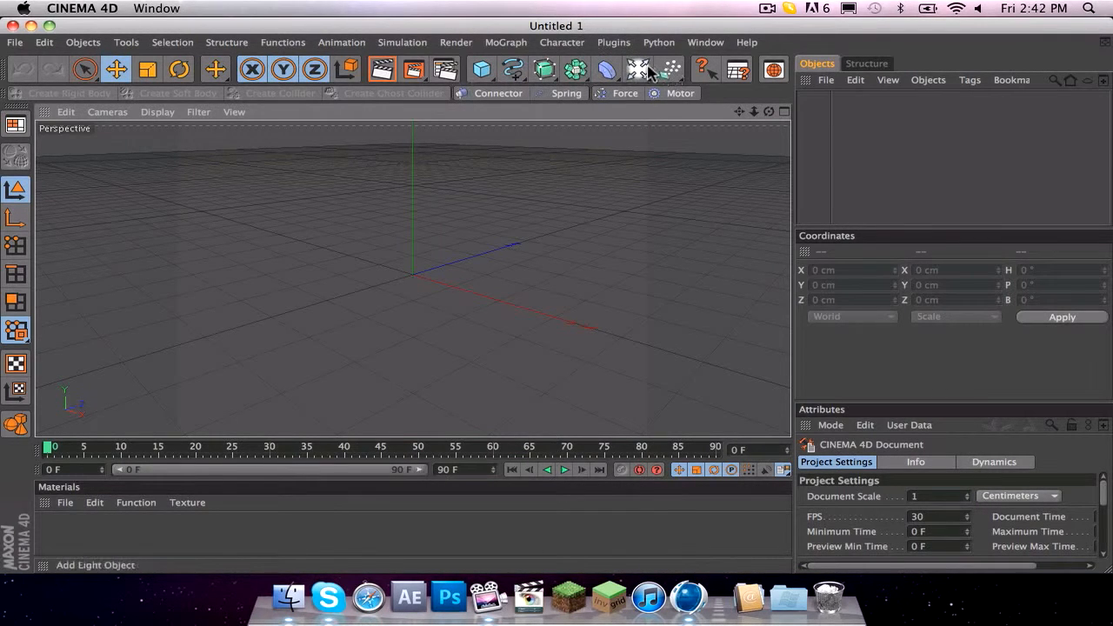
Step: Add a MoText object with the text "tutorial" and a depth of 75
left_click(506, 44)
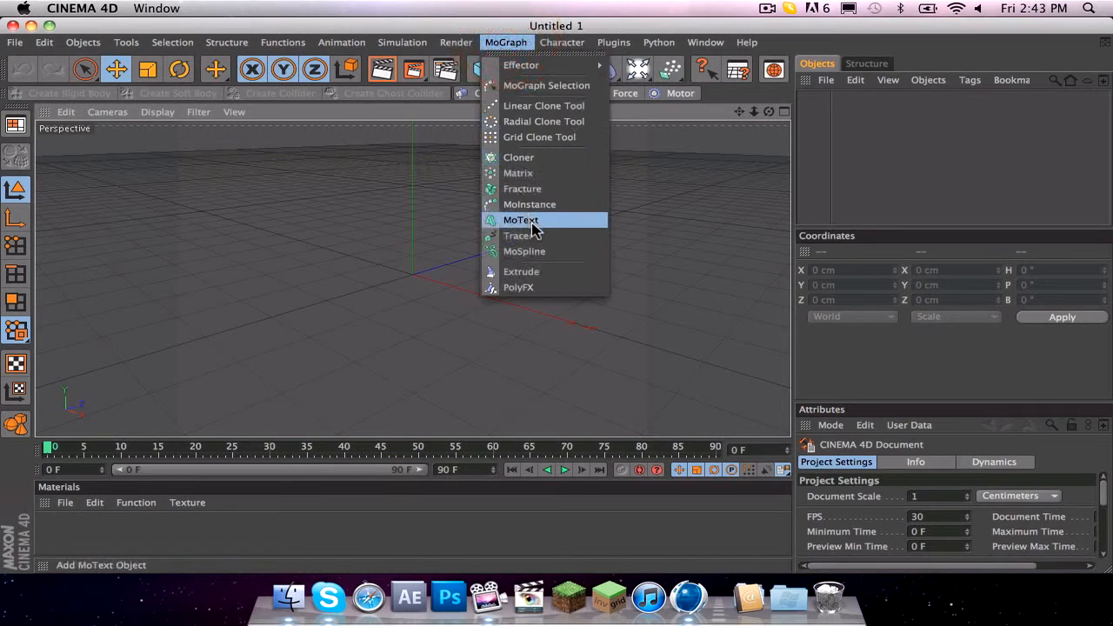
left_click(673, 276)
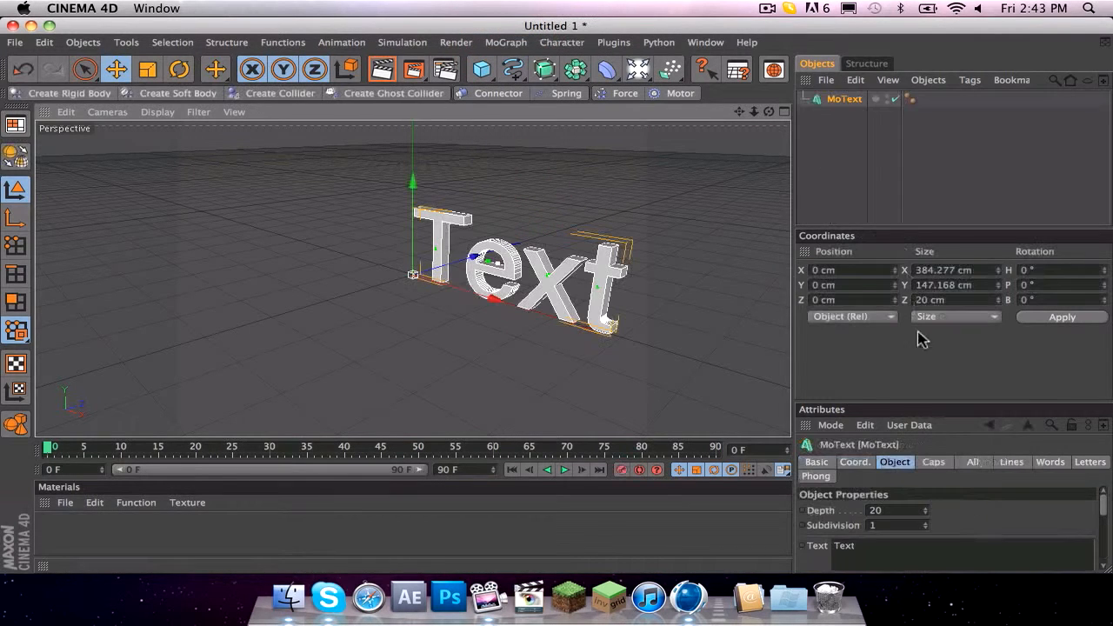
left_click(891, 547)
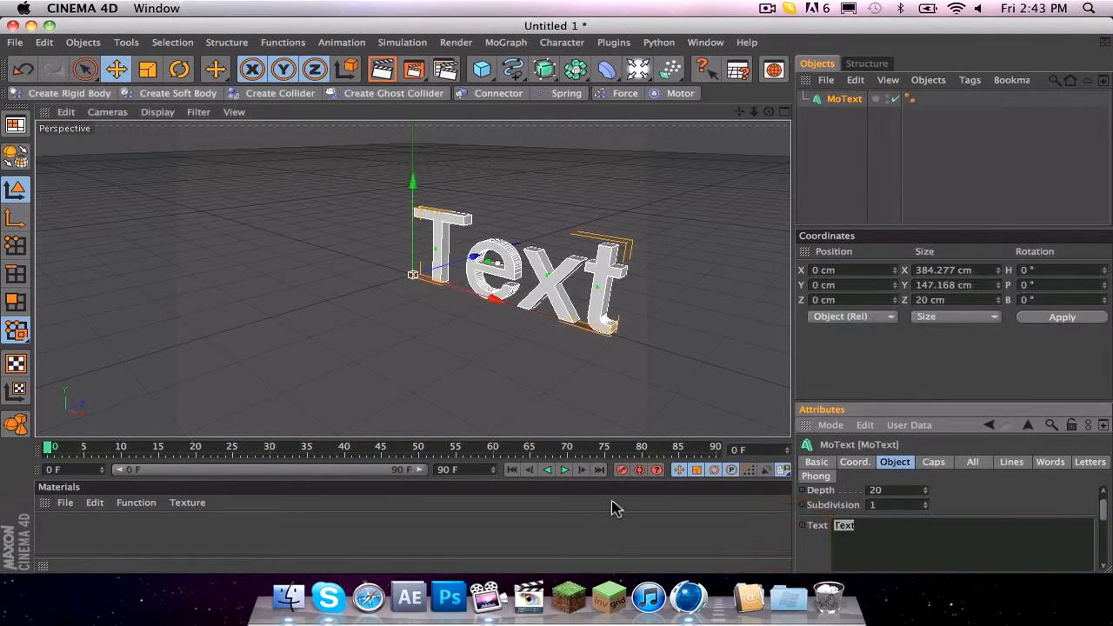
type("tutorial")
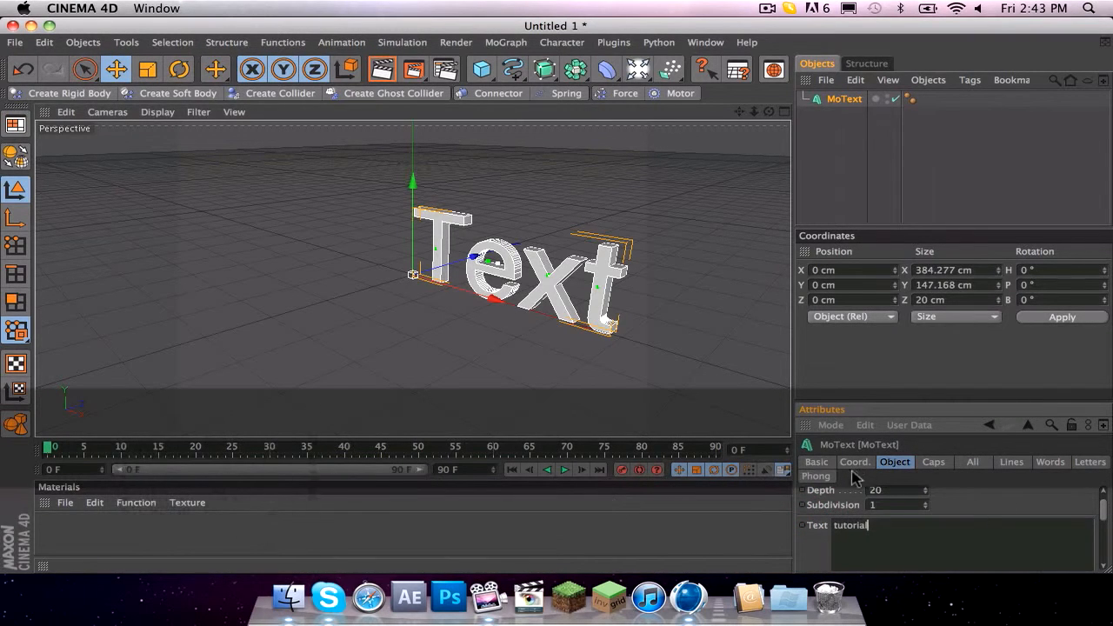
key("Tab")
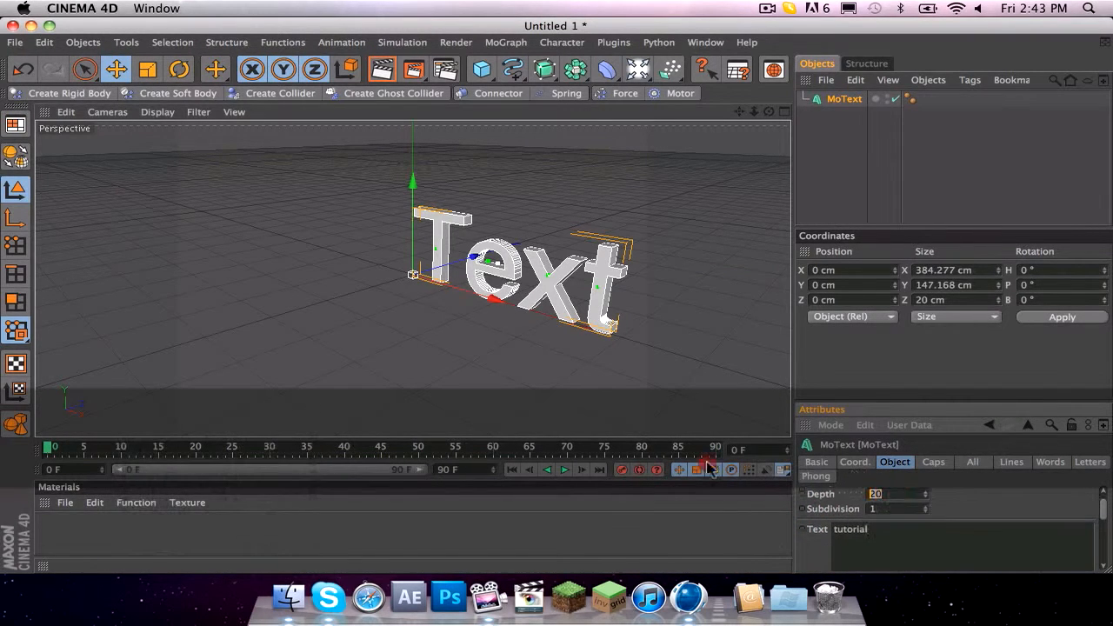
type("75")
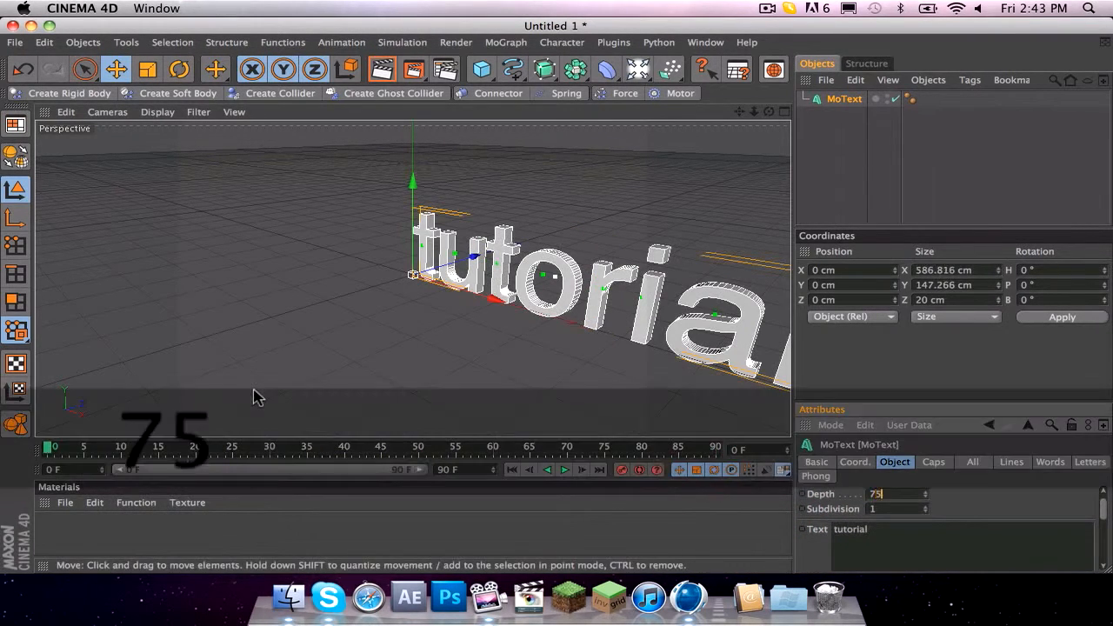
key("Return")
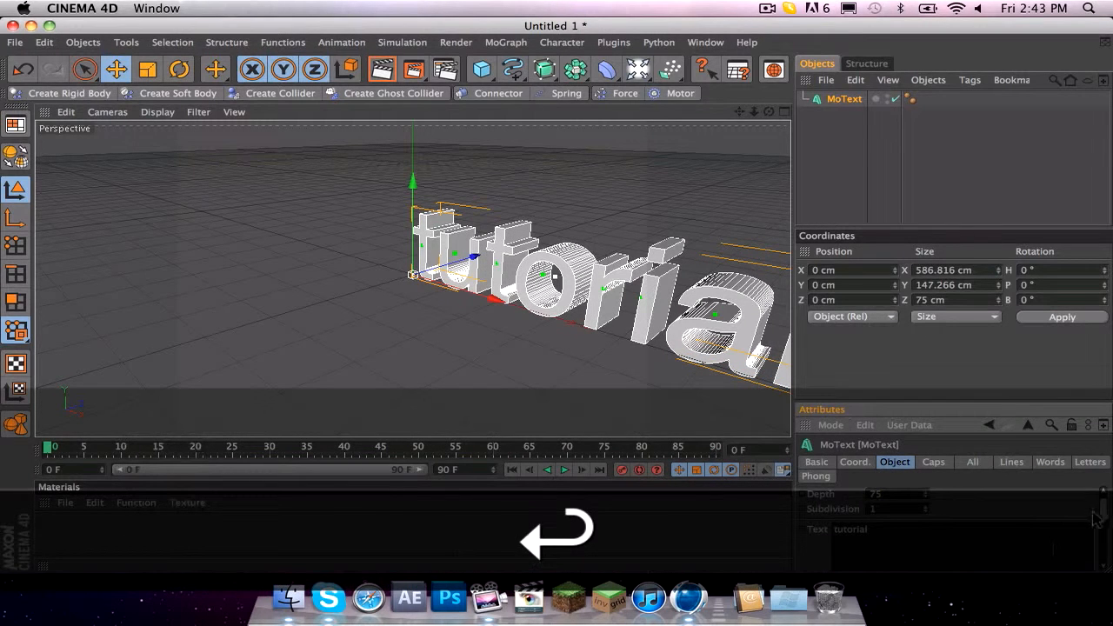
Step: Change the MoText font to Ethnocentric Regular
left_click_drag(1102, 508, 1095, 522)
left_click_drag(1036, 558, 1030, 526)
left_click(1028, 538)
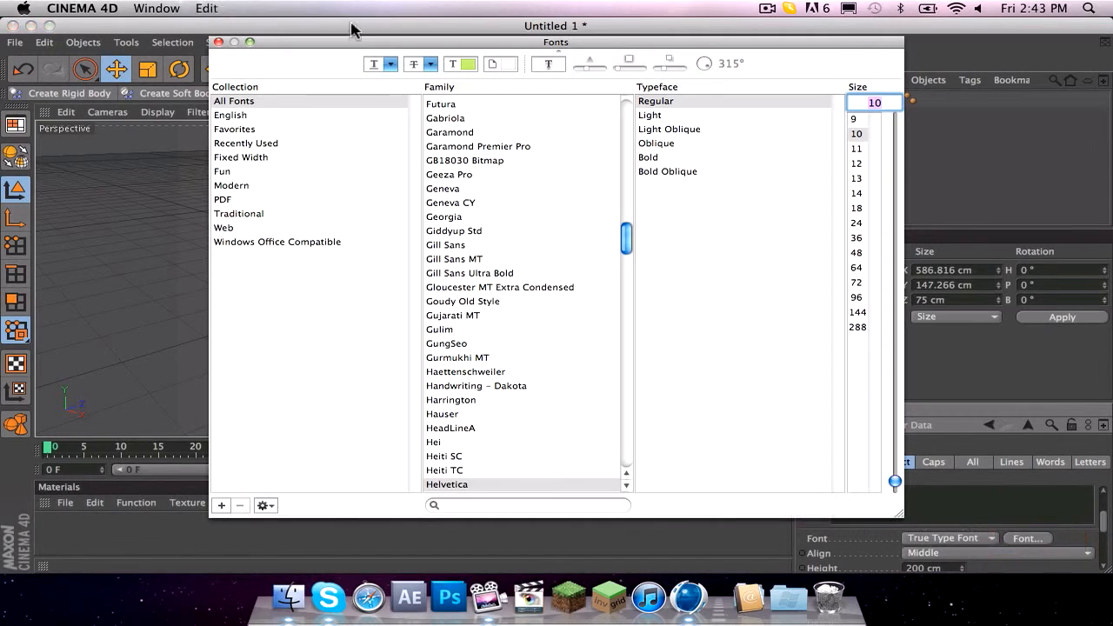
scroll(591, 375, "up", 5)
left_click(435, 139)
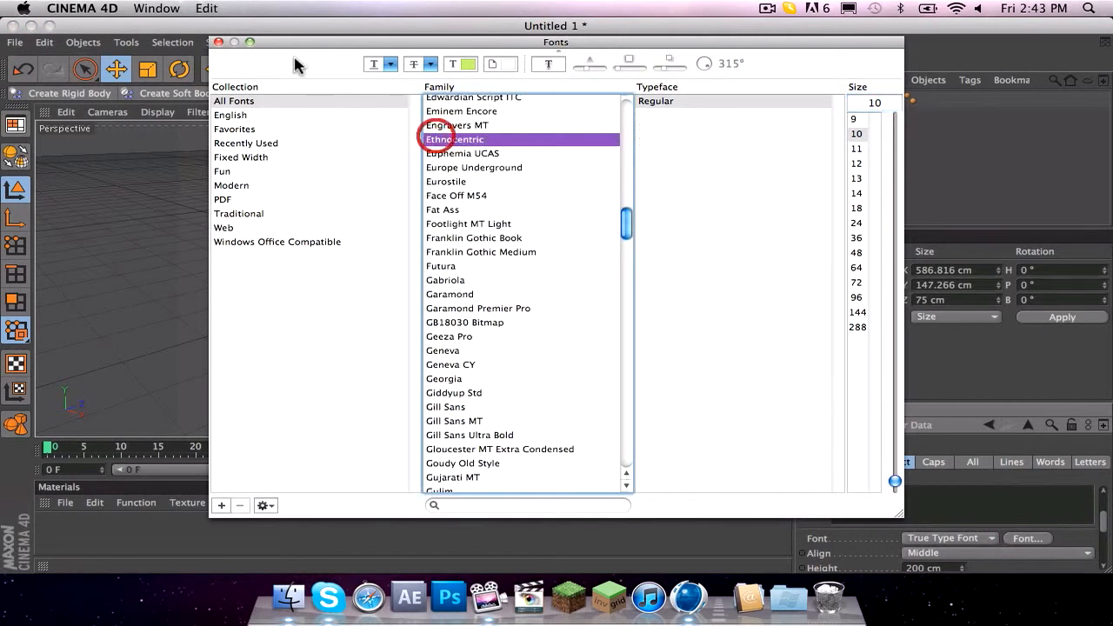
left_click(218, 43)
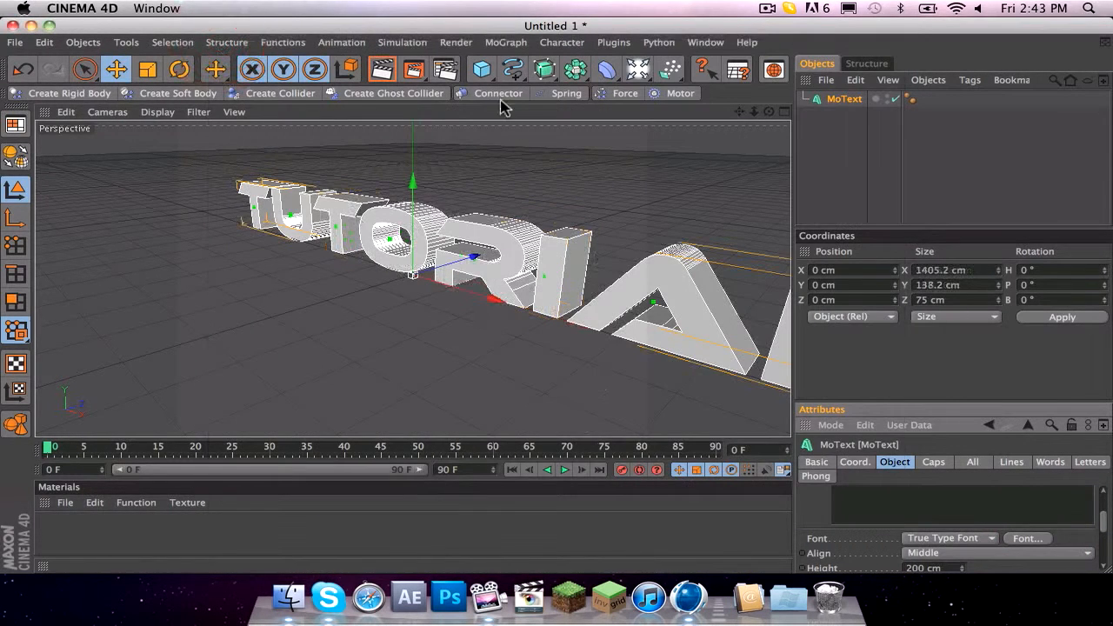
Step: Set the render output to the HDV/HDTV 720 29.97 film/video preset
left_click(452, 70)
left_click(173, 72)
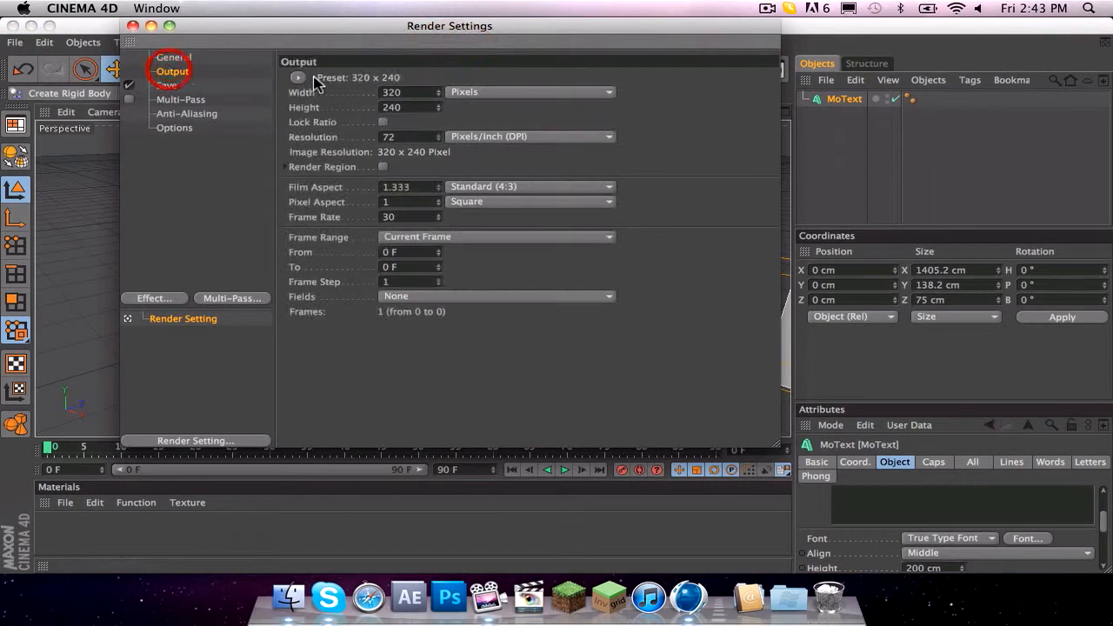
left_click(300, 78)
mouse_move(327, 127)
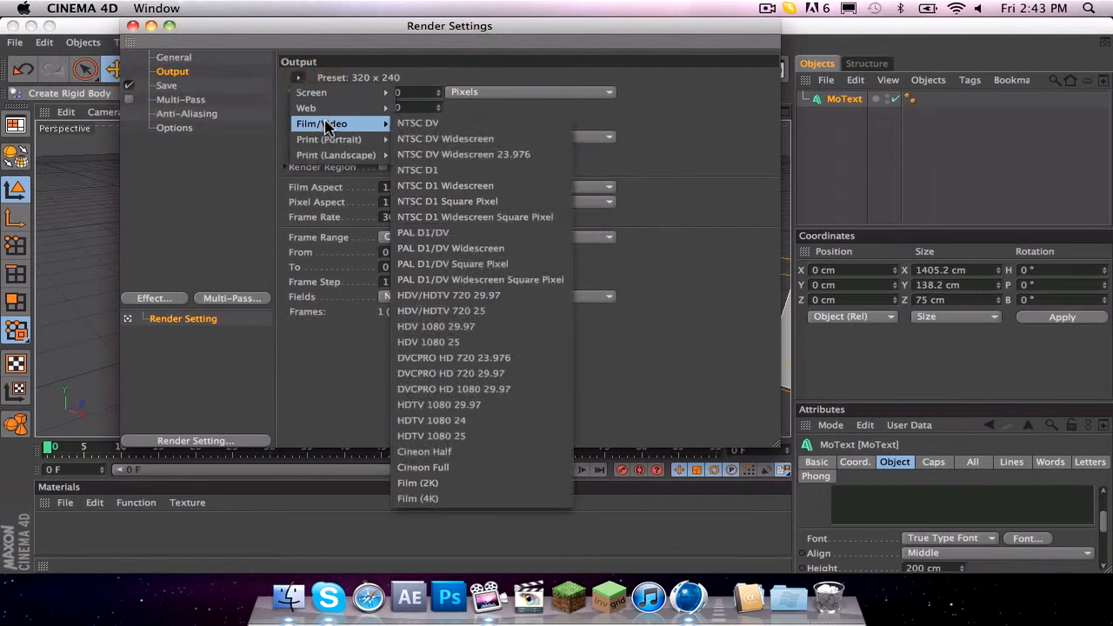
left_click(550, 295)
Step: Set the render to save as a QuickTime Movie named tut on the Desktop, and close the render settings
left_click(167, 86)
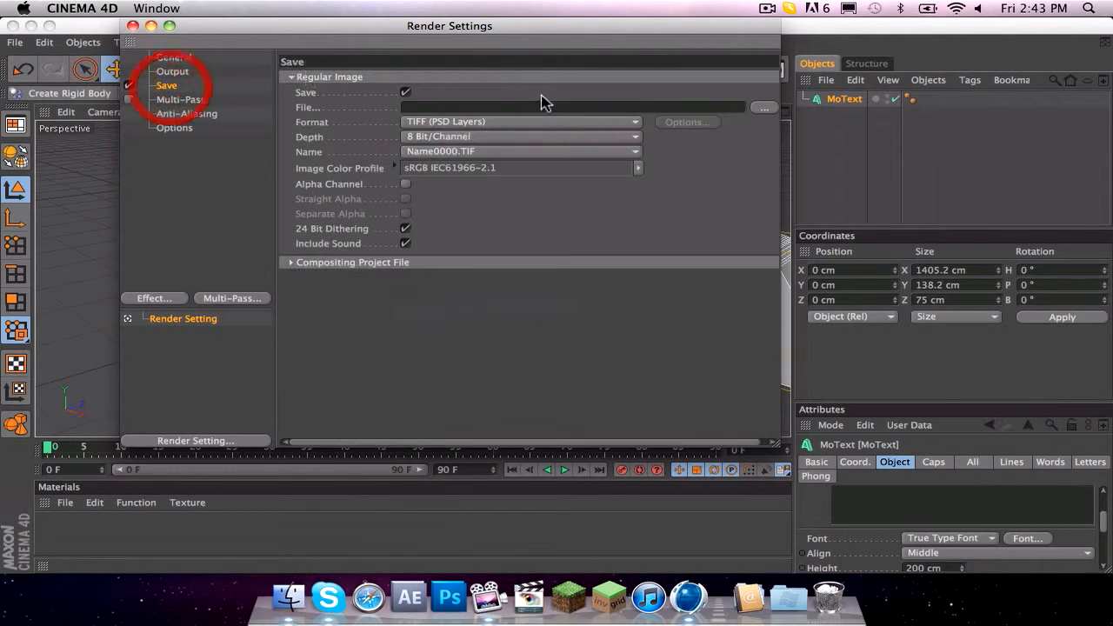
left_click(522, 122)
left_click(521, 569)
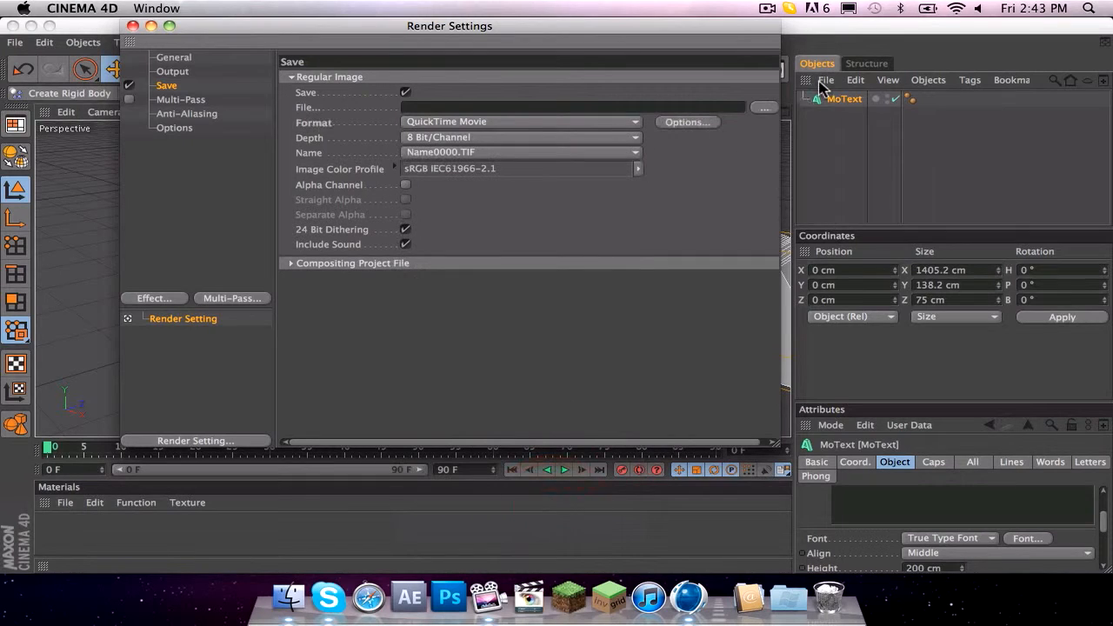
left_click(771, 109)
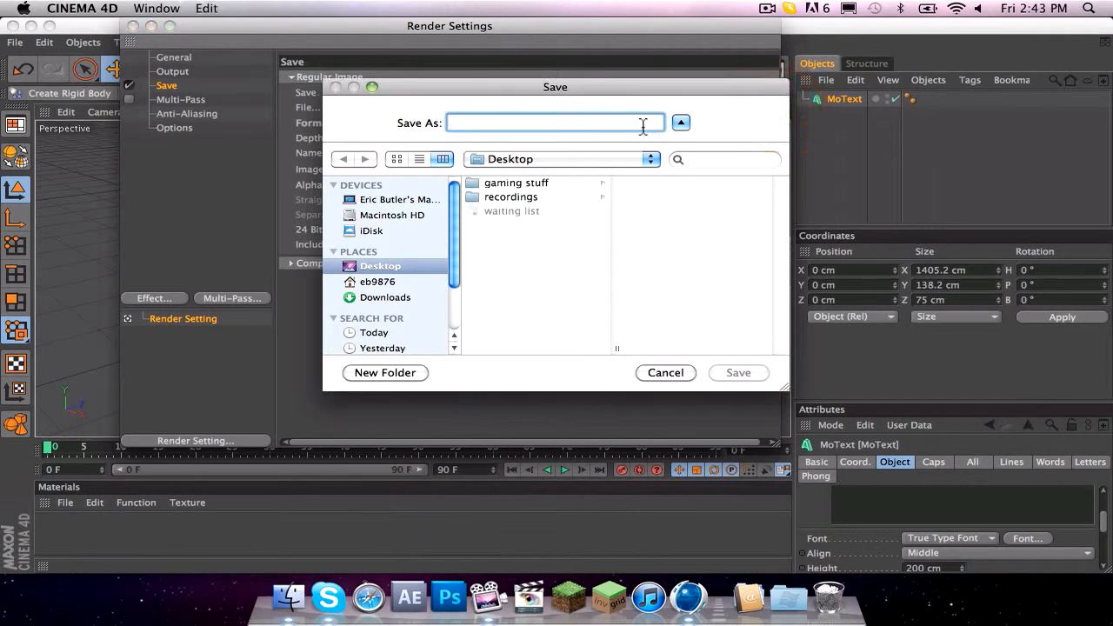
type("tut")
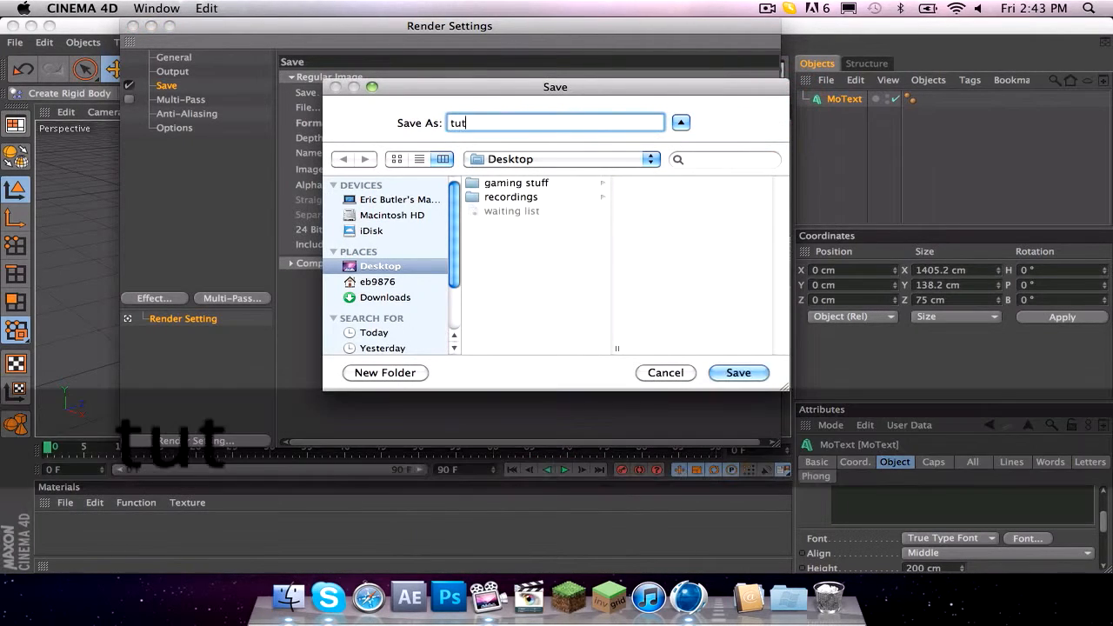
key("Return")
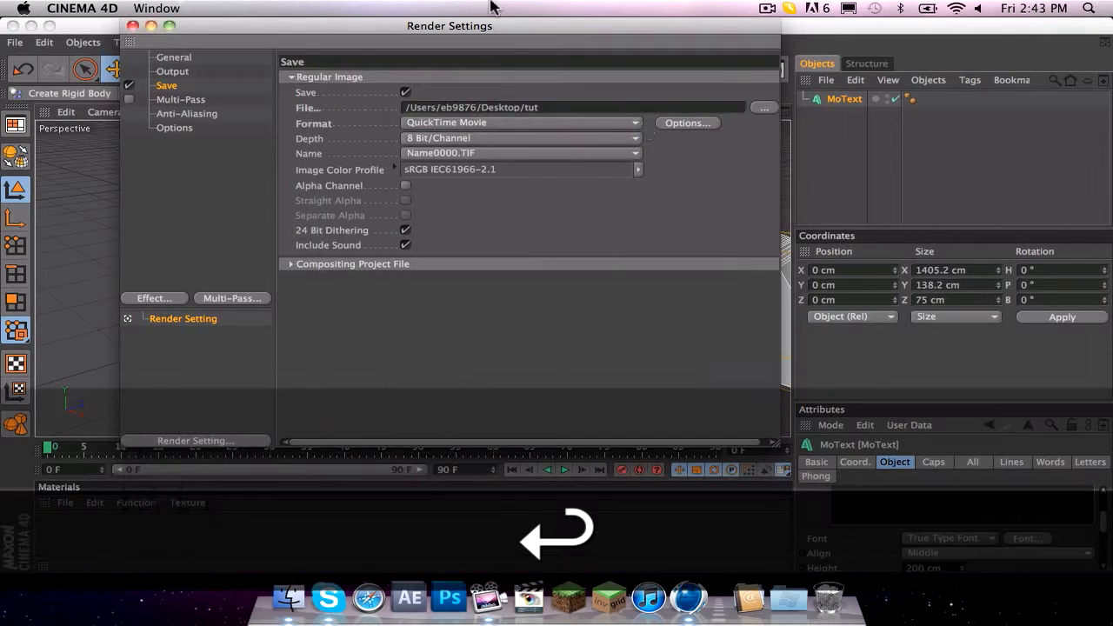
left_click(132, 25)
Step: Add a Floor object to the scene beneath the tutorial text
scroll(574, 348, "down", 3)
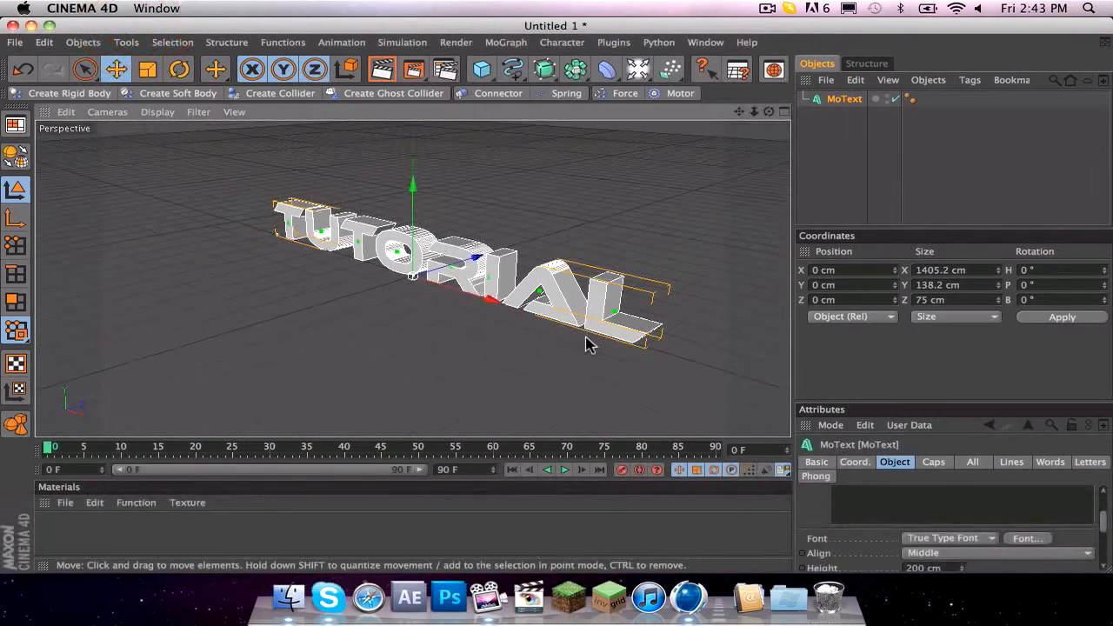
key("1")
mouse_move(569, 315)
left_mouse_down()
mouse_move(524, 312)
mouse_move(560, 305)
left_mouse_up()
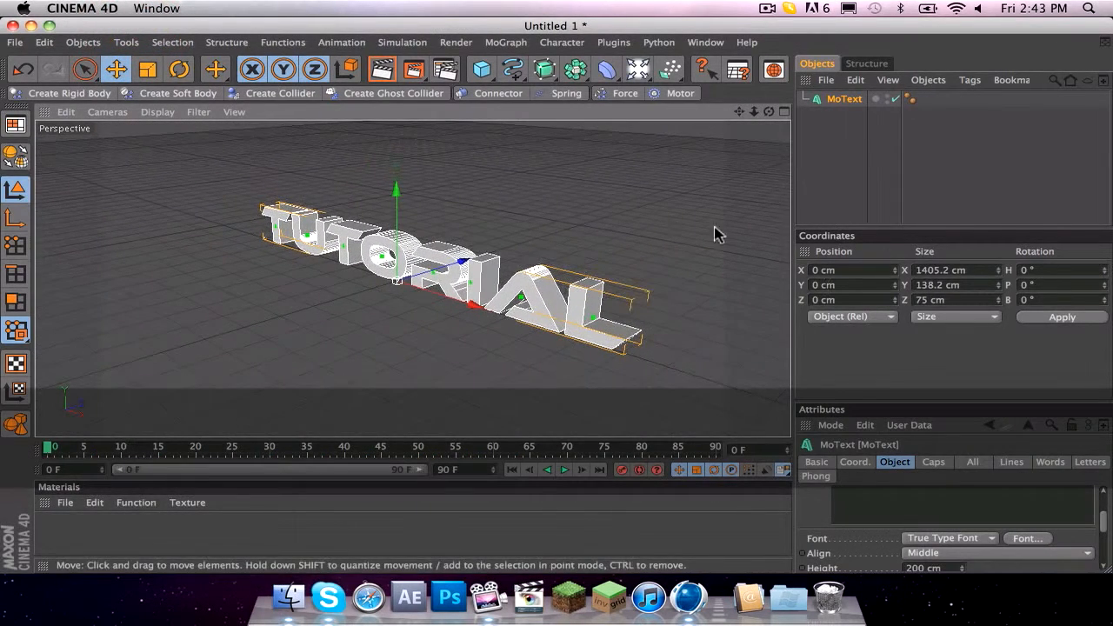
left_click_drag(637, 69, 802, 207)
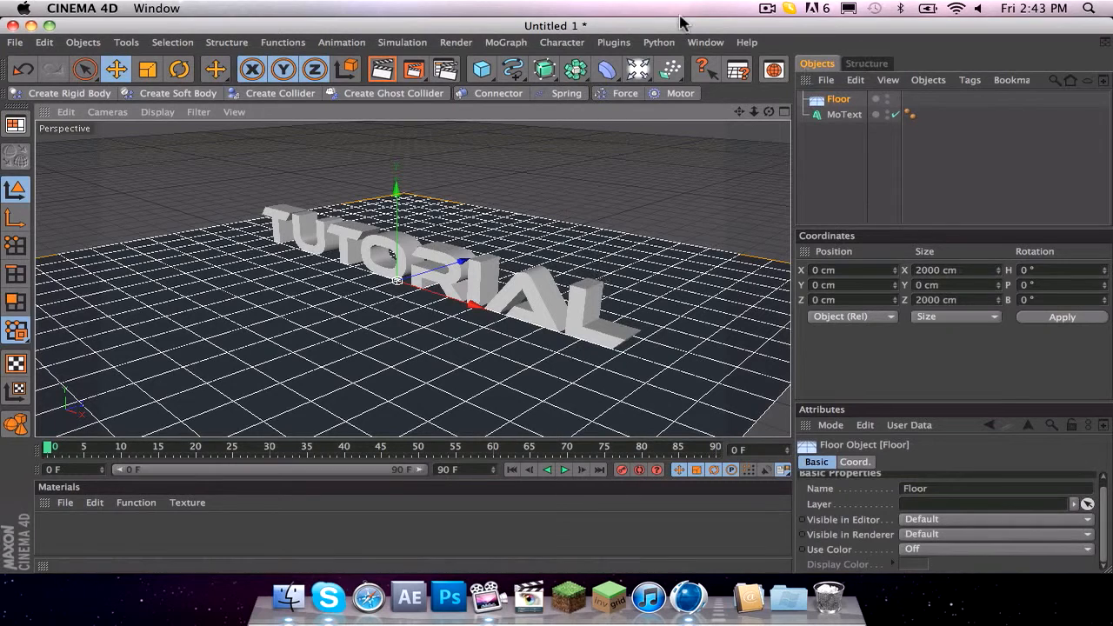
Step: Make both the Floor and the MoText object dynamics colliders
left_click(842, 101)
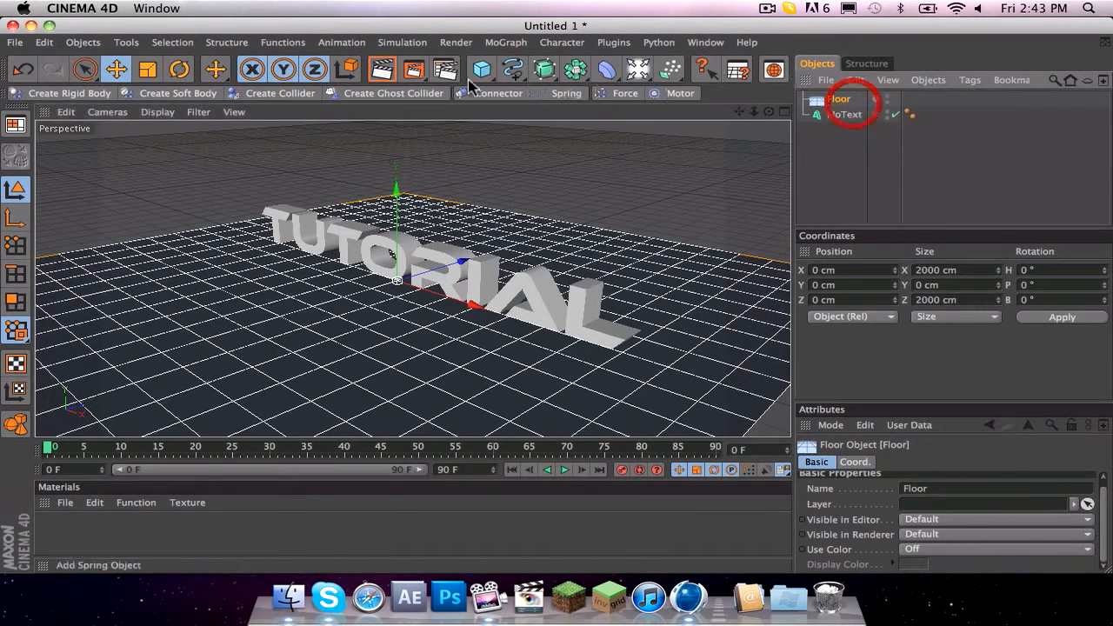
left_click(287, 92)
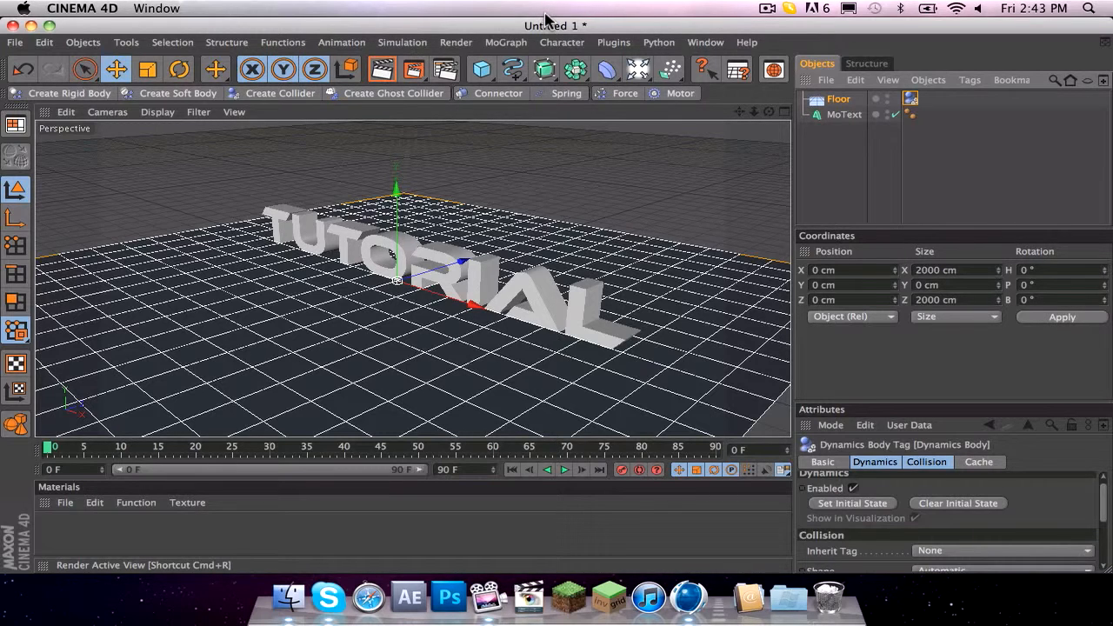
left_click(840, 117)
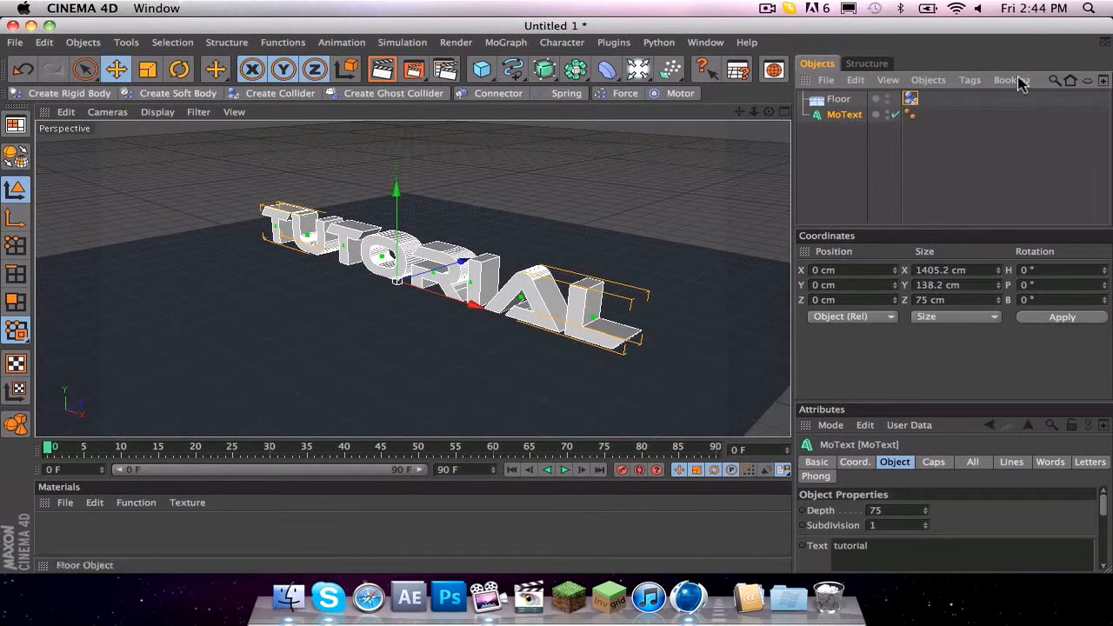
left_click(250, 96)
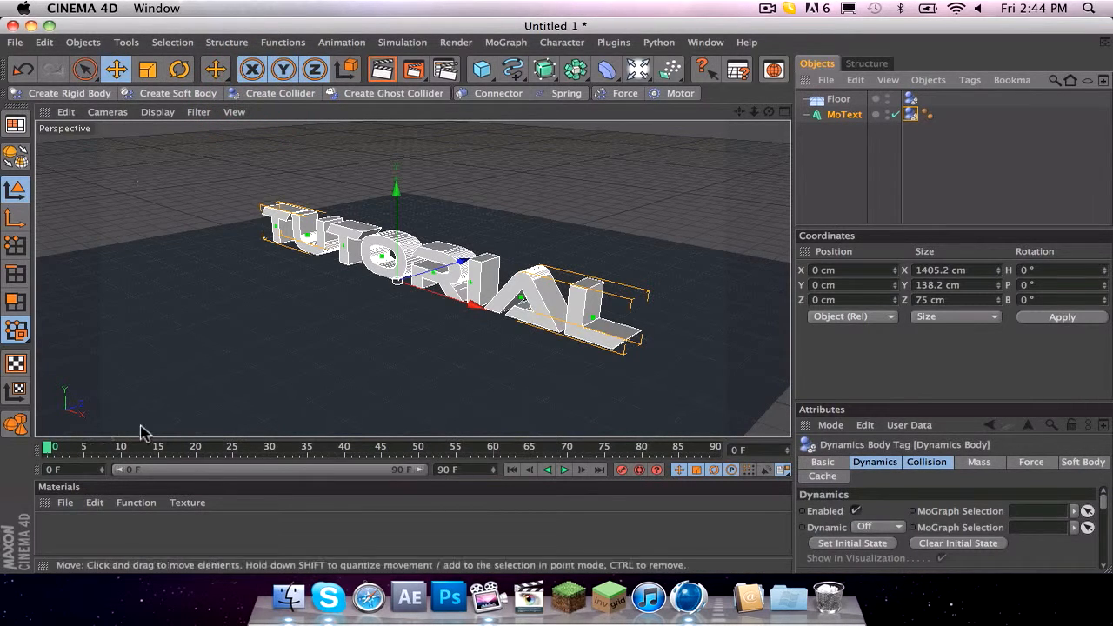
Step: Create a new material with Specular disabled and a yellow color by setting its blue value to 0
double_click(69, 539)
double_click(55, 534)
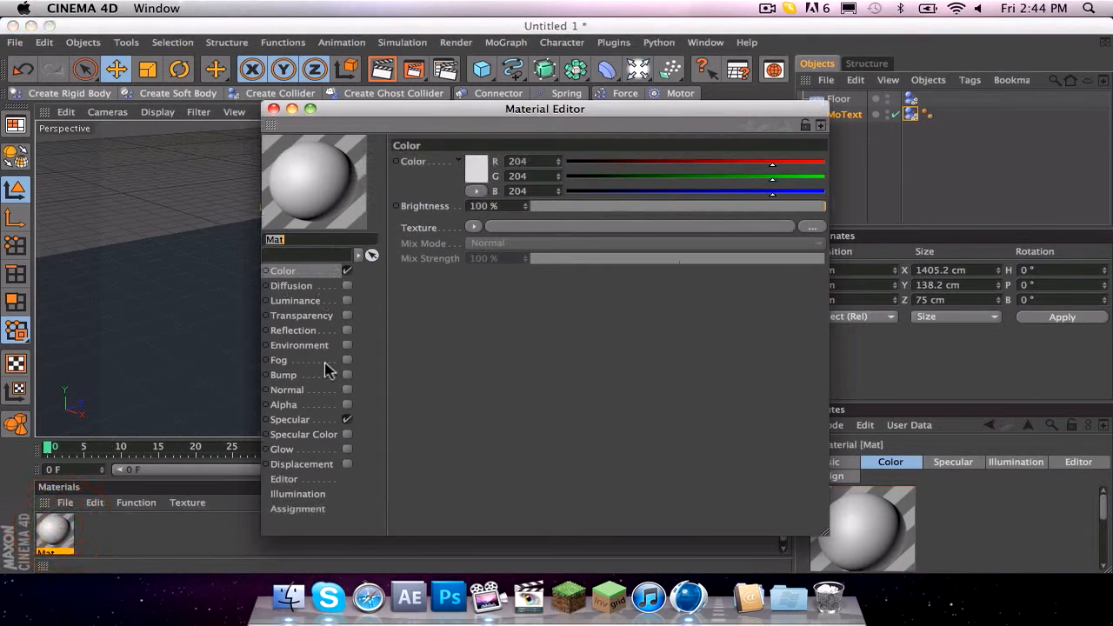
left_click(347, 420)
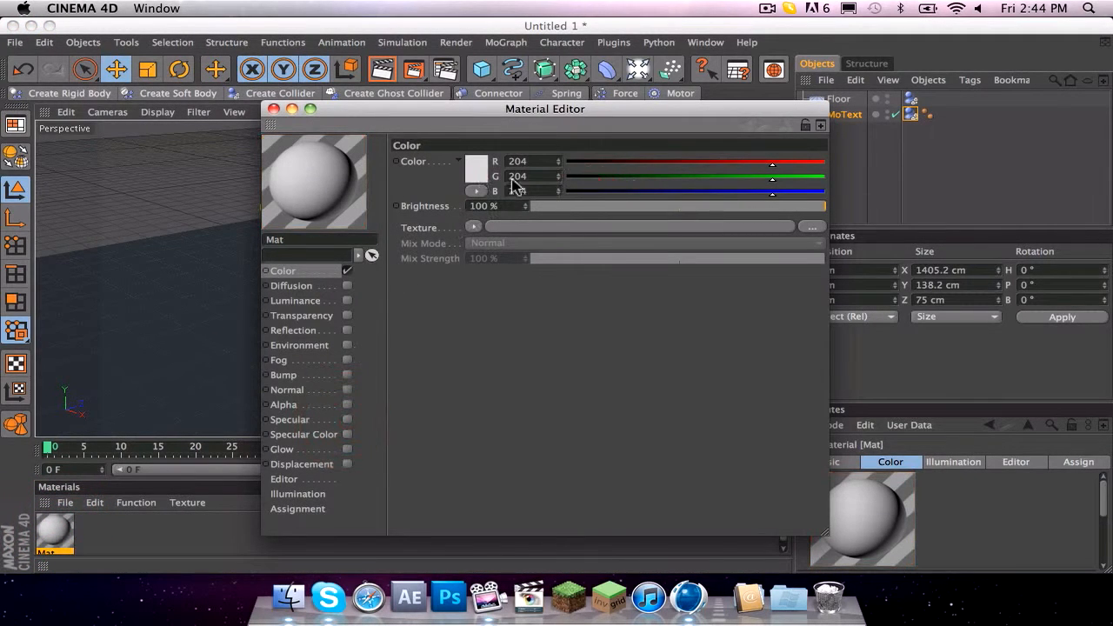
left_click_drag(588, 192, 567, 192)
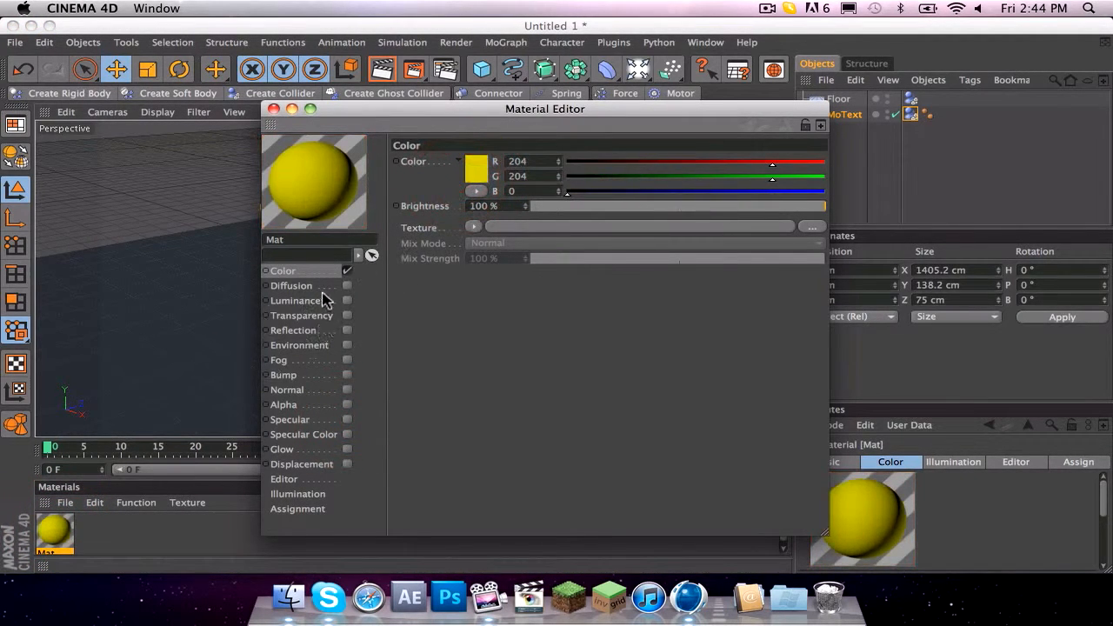
Step: Enable the yellow material's Reflection channel with a Fresnel texture, and close the material's settings
left_click(300, 315)
left_click(296, 330)
left_click(347, 330)
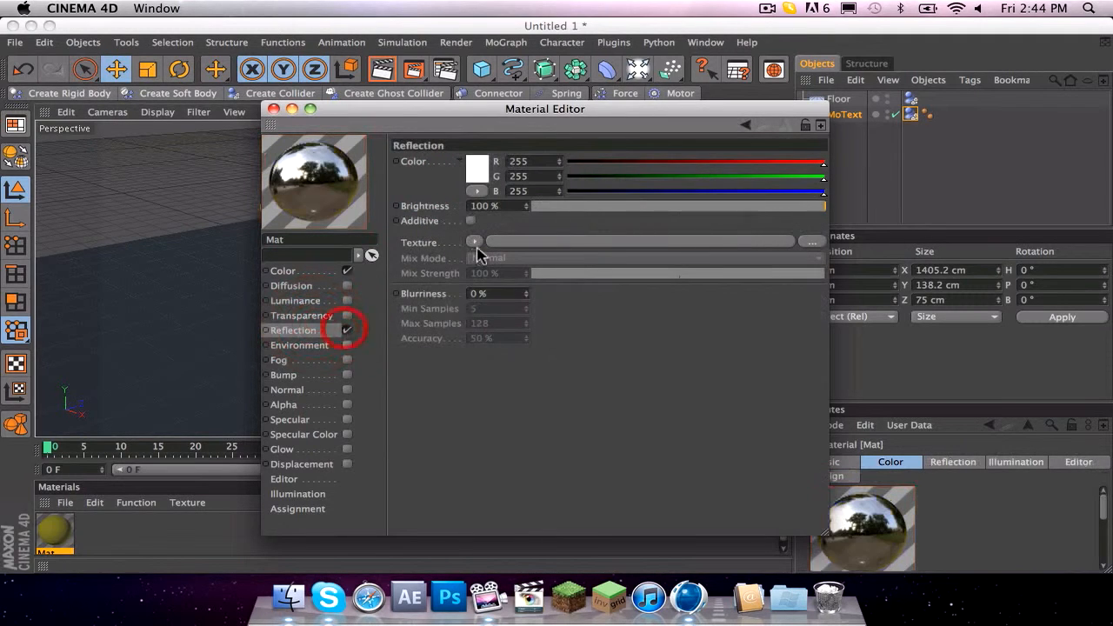
left_click(473, 243)
left_click(488, 367)
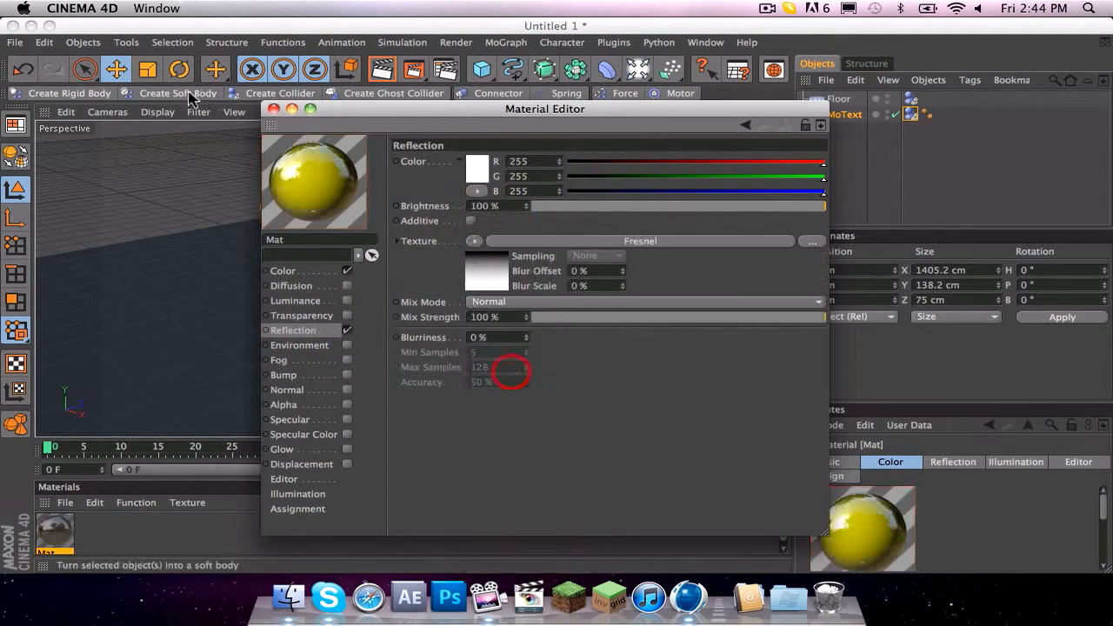
left_click(273, 109)
Step: Apply the yellow material to the MoText object and test-render the perspective view
left_click_drag(54, 529, 842, 114)
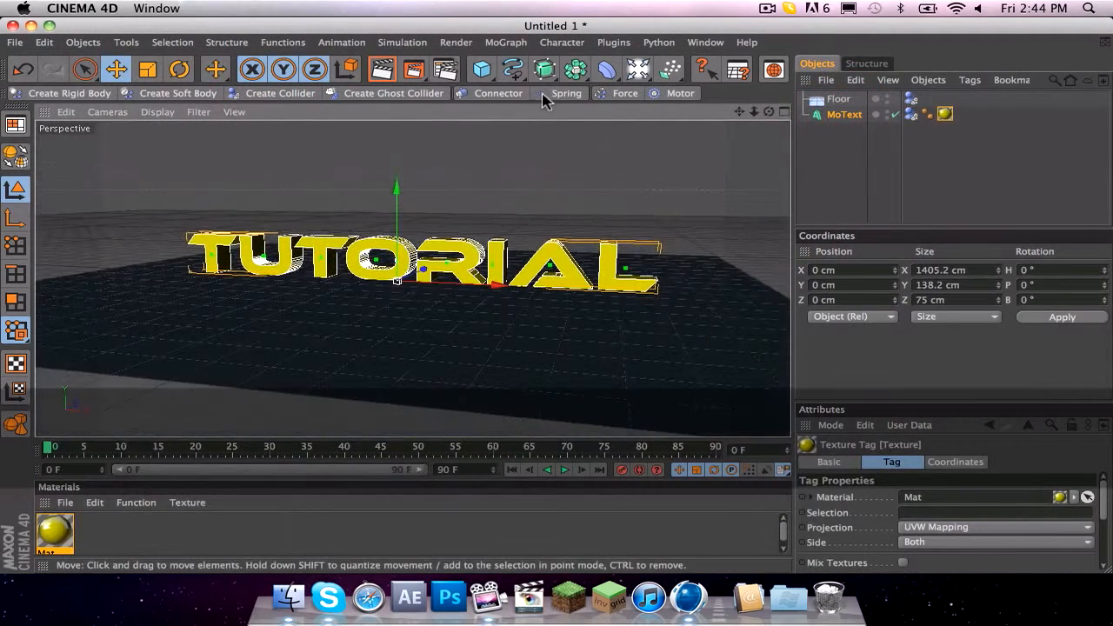
left_click(386, 68)
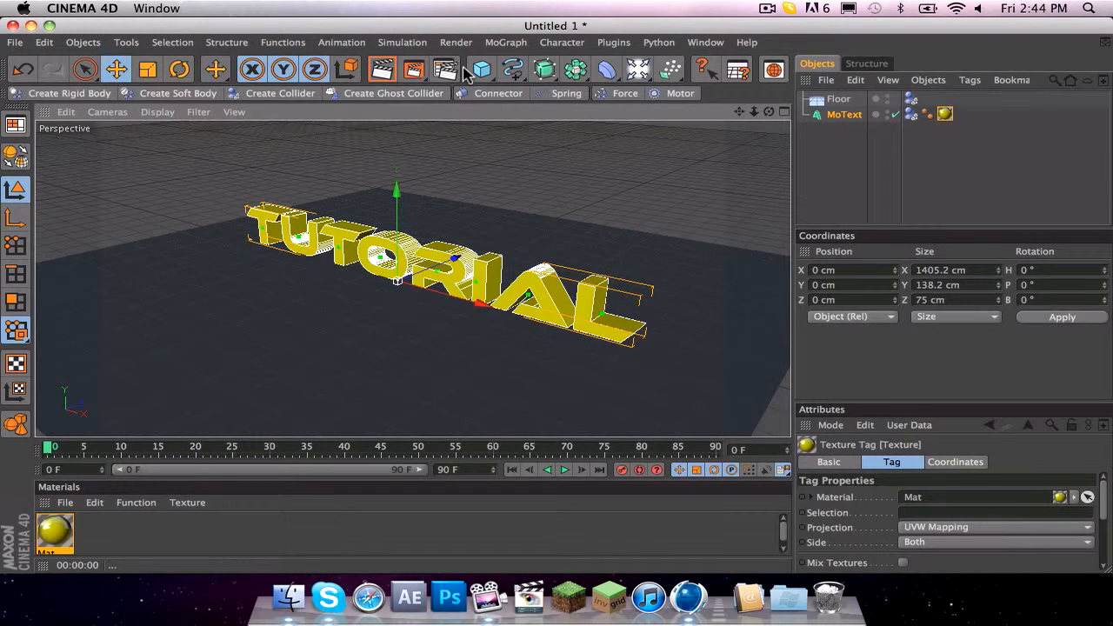
Step: Add a Cube to the scene and set its X, Y and Z size to 100 cm
left_click(481, 71)
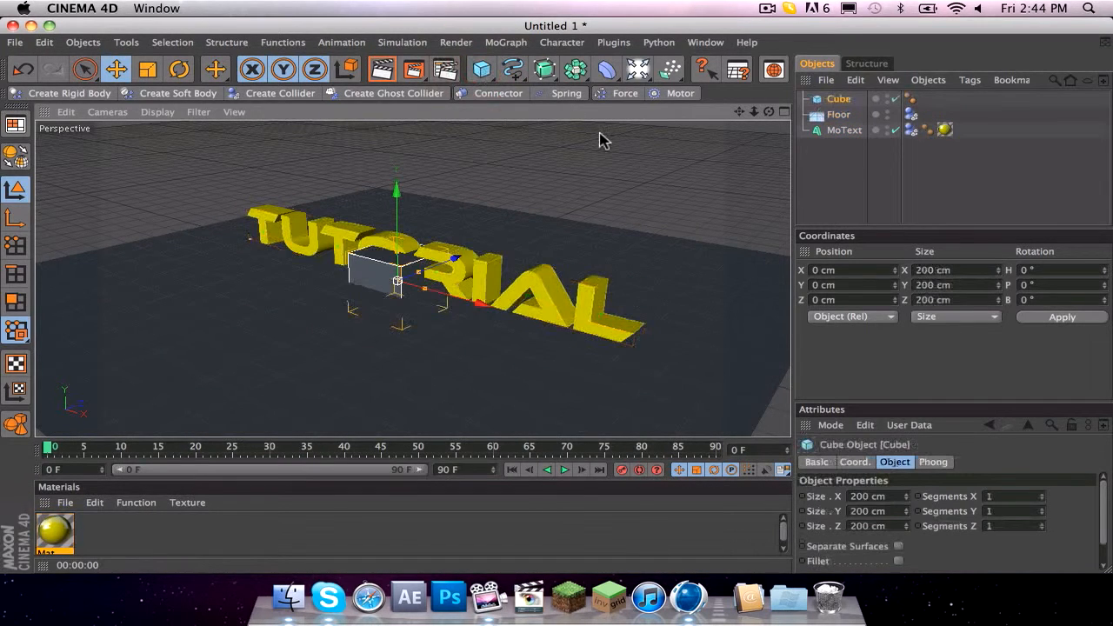
left_click(974, 271)
type("100")
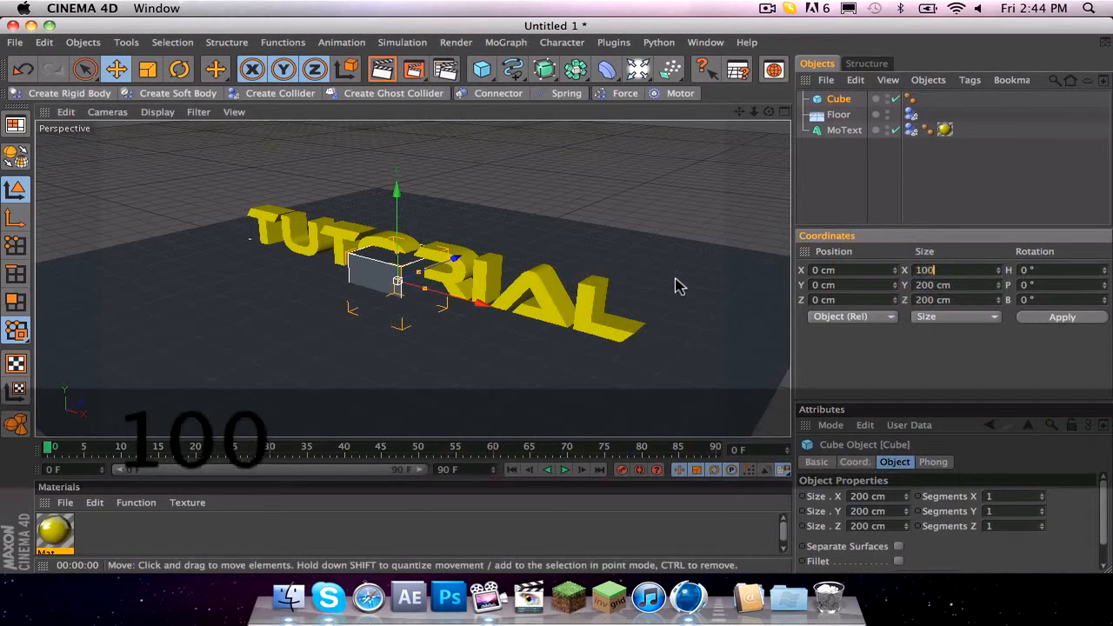
key("Return")
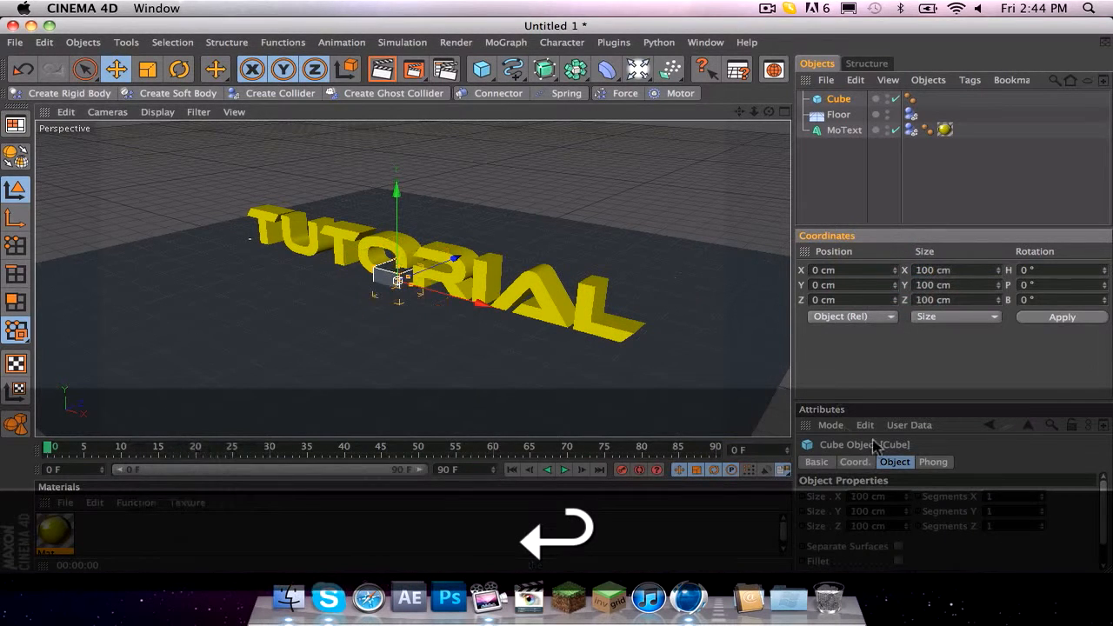
Step: Enable Fillet on the cube with a Fillet Subdivision of 20, and test-render the view to check it
left_click(898, 561)
scroll(1096, 553, "down", 2)
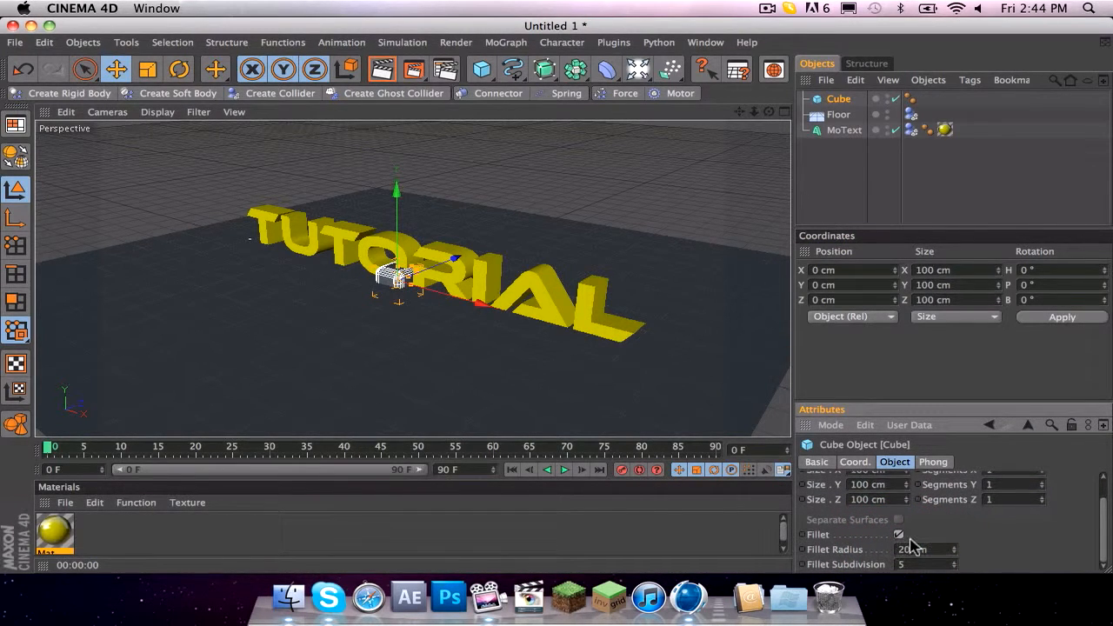
double_click(925, 565)
type("20")
key("Return")
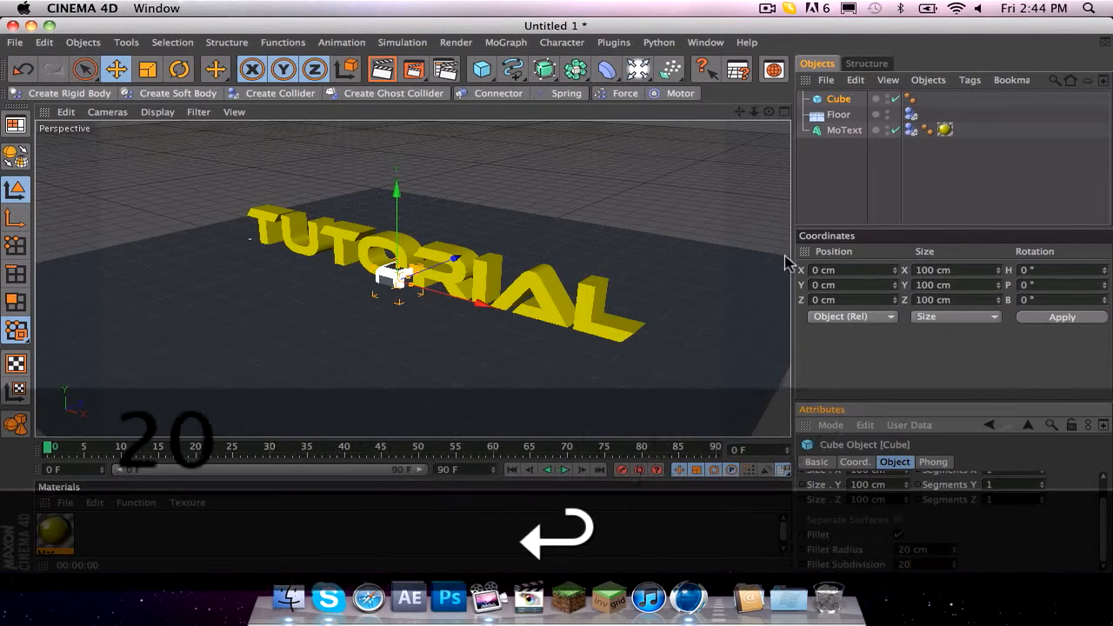
left_click(382, 69)
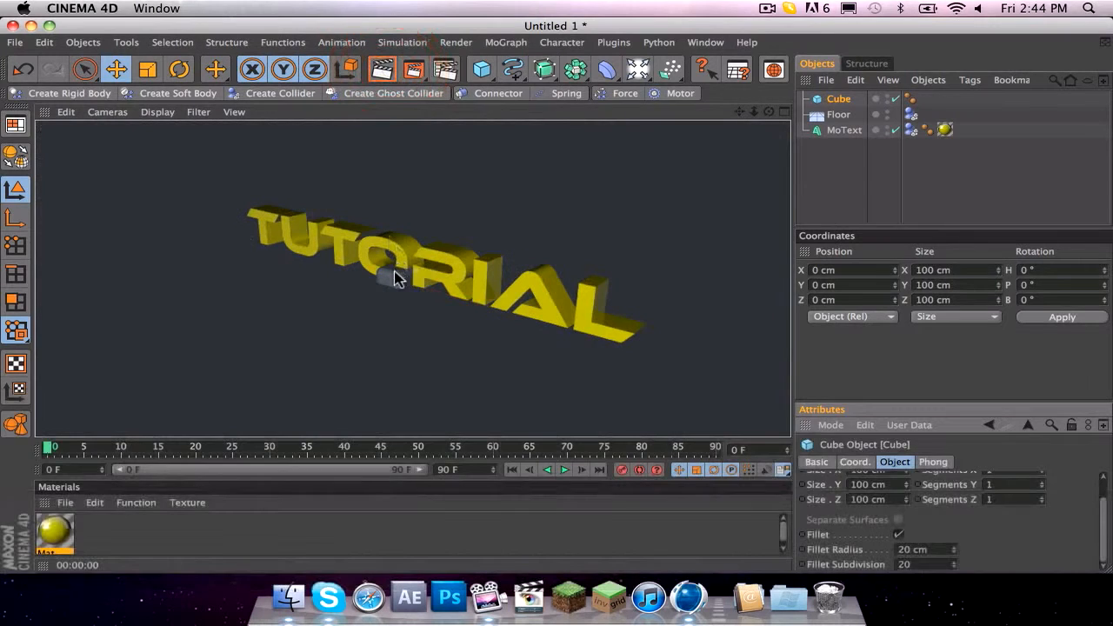
left_click(402, 275)
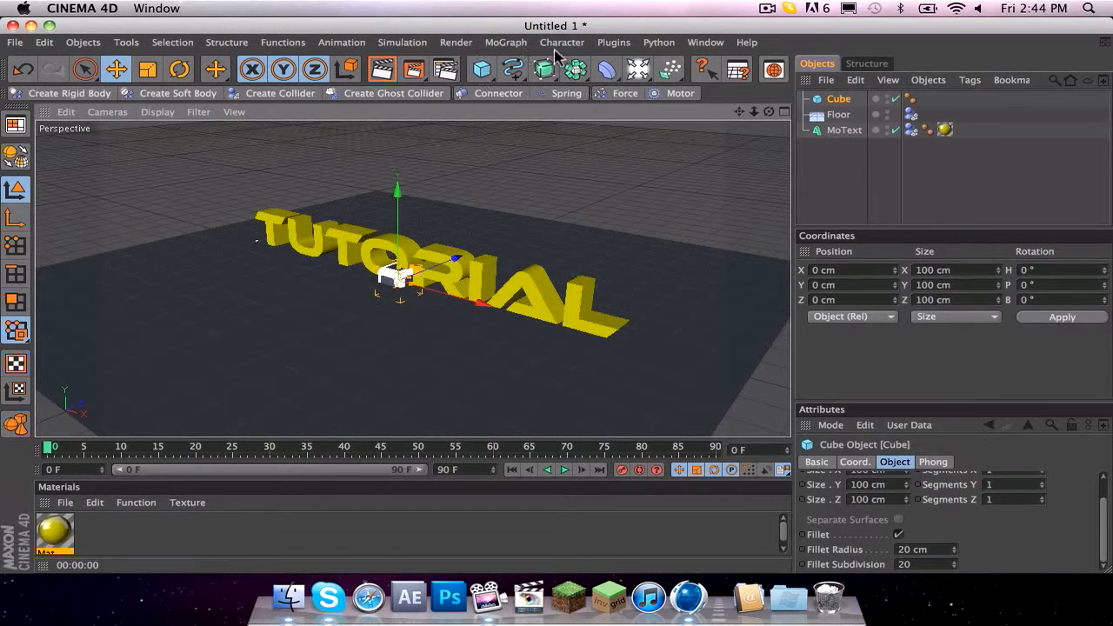
Step: Add a MoGraph Cloner, nest the Cube inside it and set the clone Count to 1
left_click(503, 45)
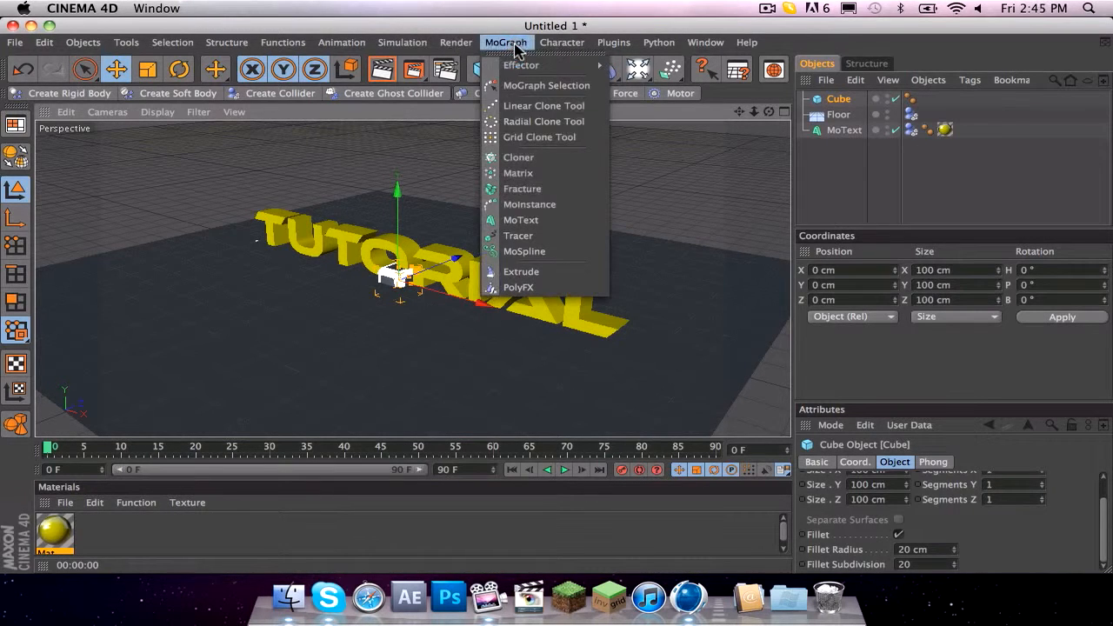
left_click(567, 165)
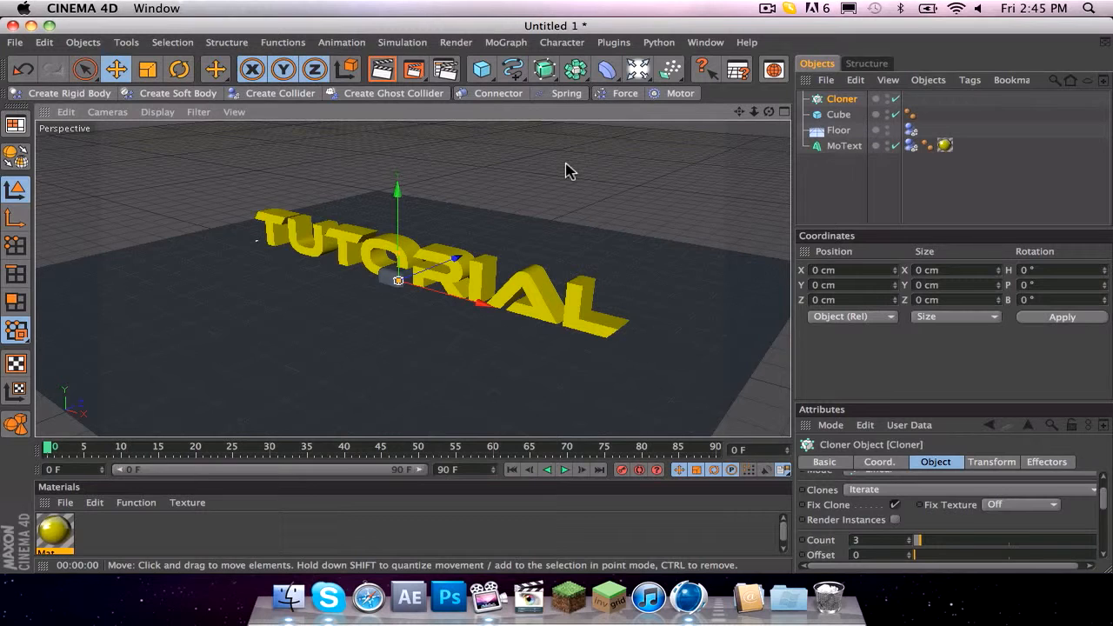
left_click_drag(838, 114, 847, 95)
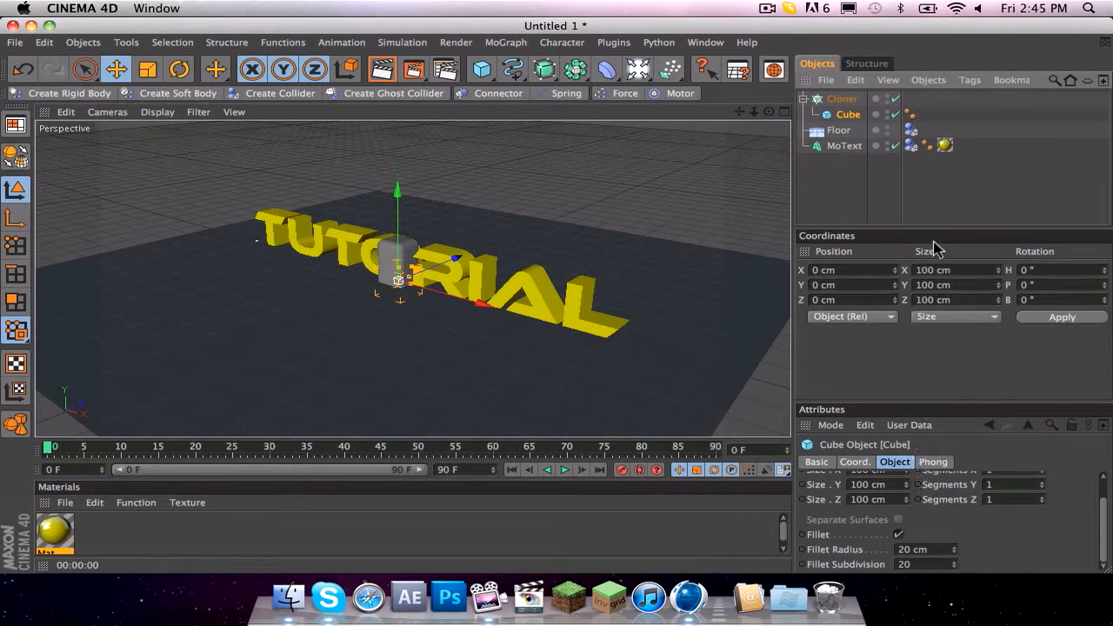
left_click(841, 101)
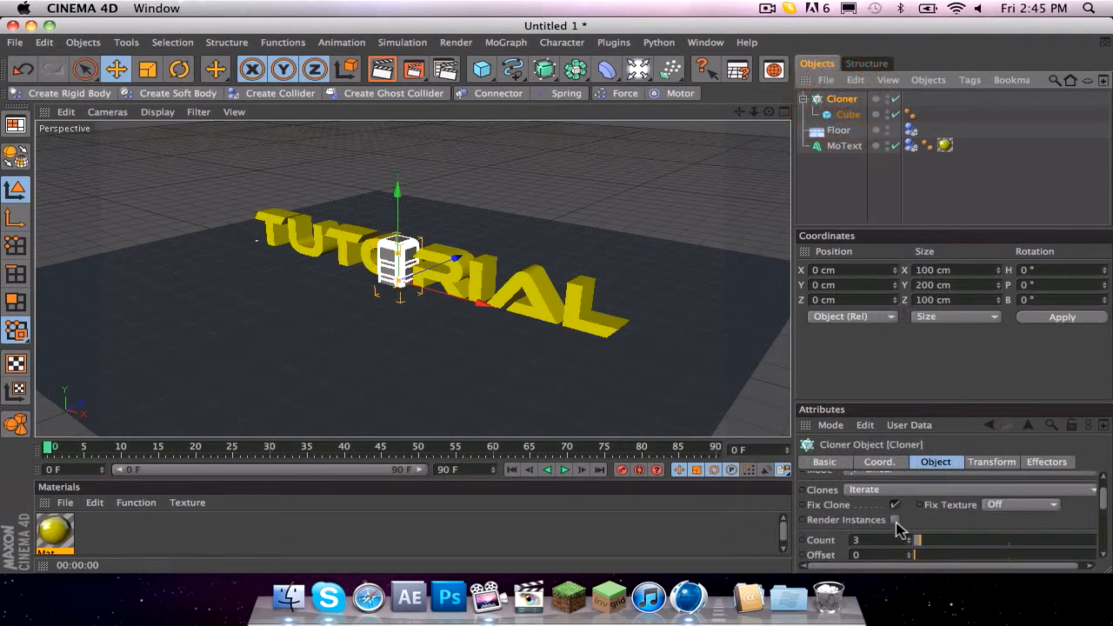
double_click(880, 540)
type("1")
key("Return")
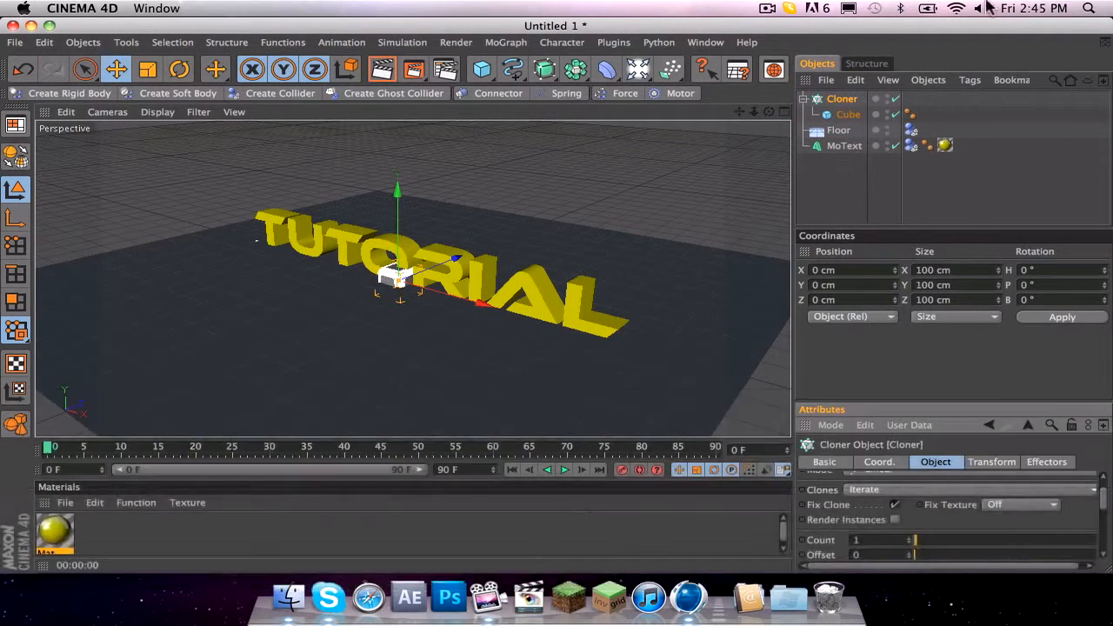
Step: Add a particle Emitter to the scene and nest the Cloner inside it
left_click(670, 70)
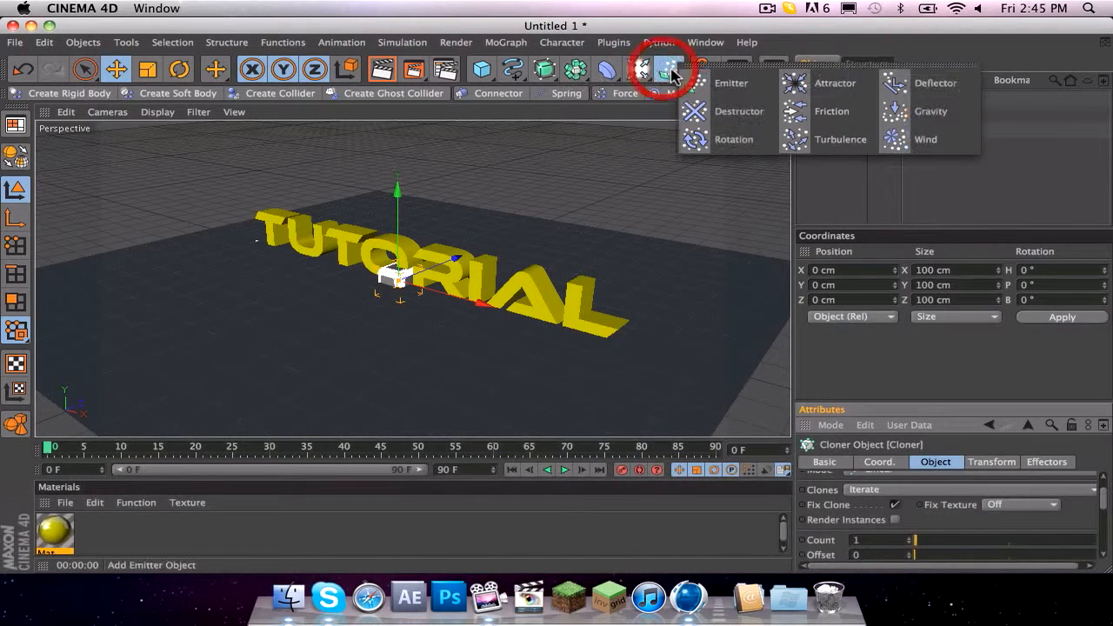
left_click(711, 91)
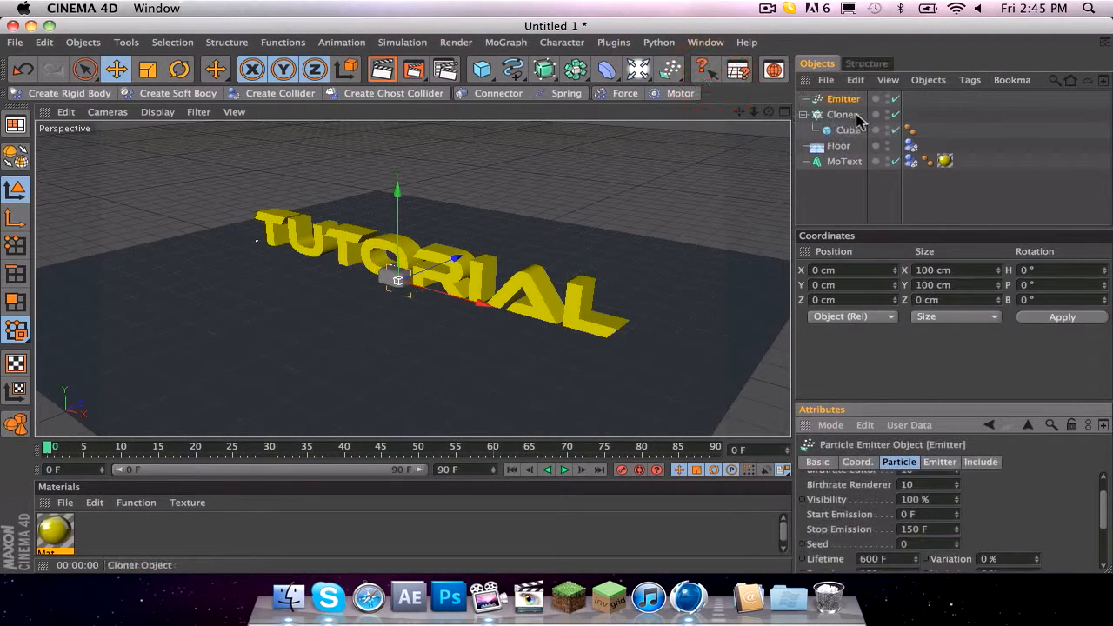
left_click_drag(850, 98, 849, 102)
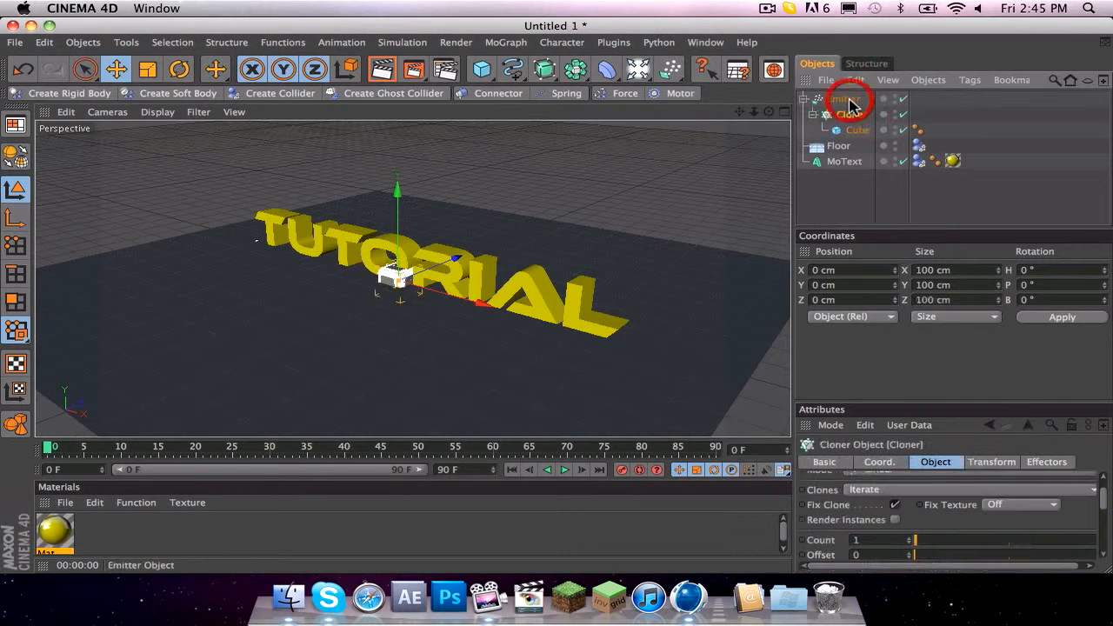
Step: Raise the Emitter straight up above the tutorial text to a height of about 1141 cm
left_click(850, 102)
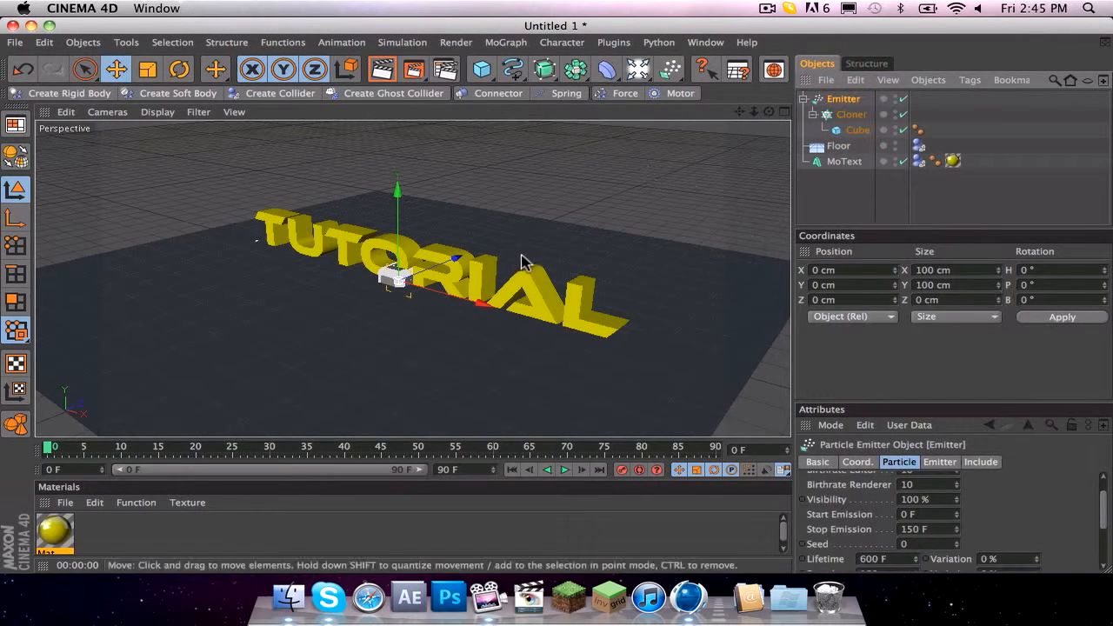
scroll(543, 174, "down", 10)
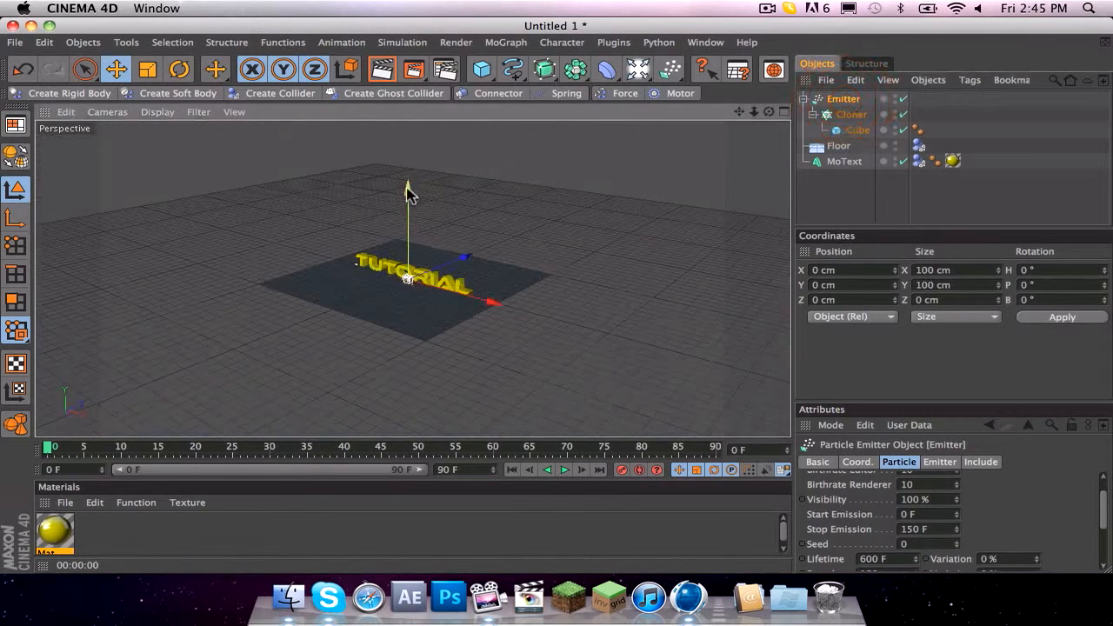
left_click_drag(411, 194, 409, 89)
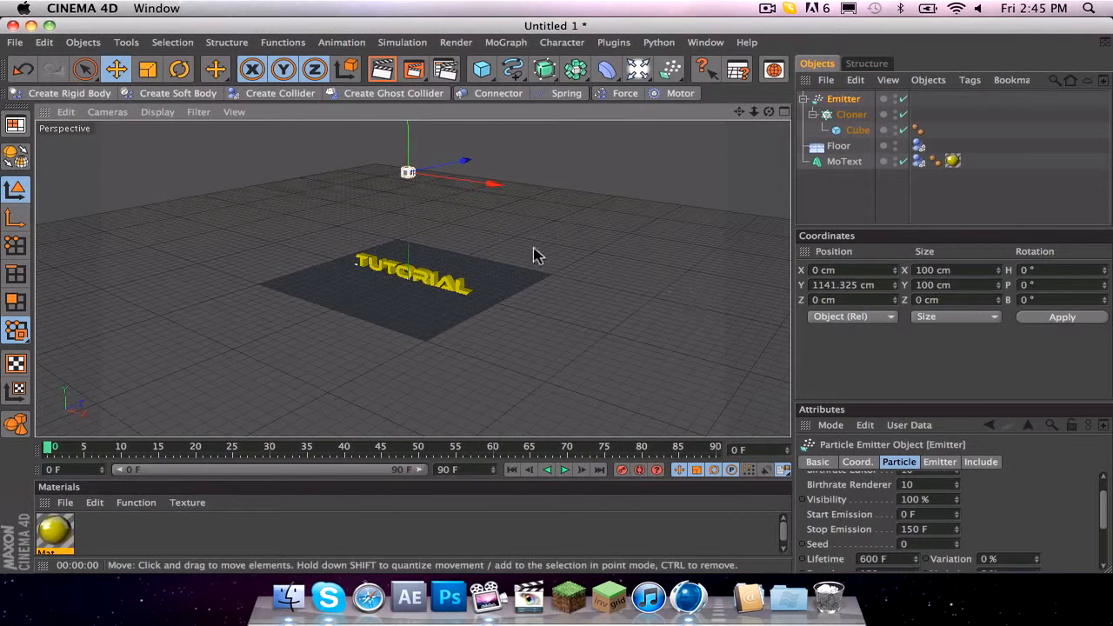
Step: Rotate the Emitter to a pitch of -90° so it emits downward, play the animation and return to the start
key("r")
left_click_drag(539, 261, 574, 313)
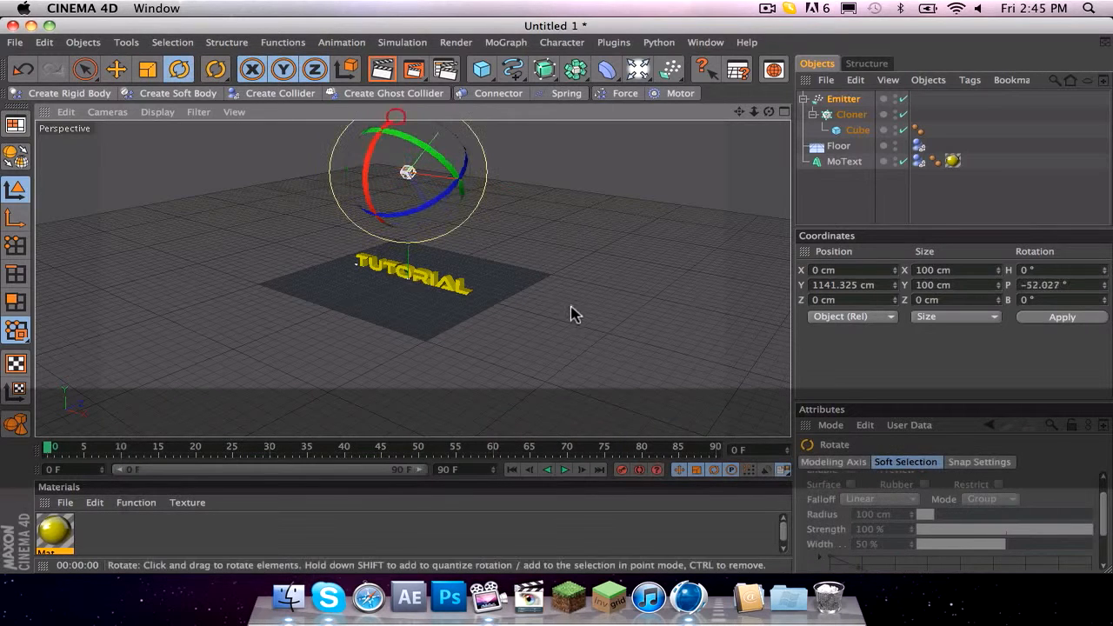
left_click(1092, 285)
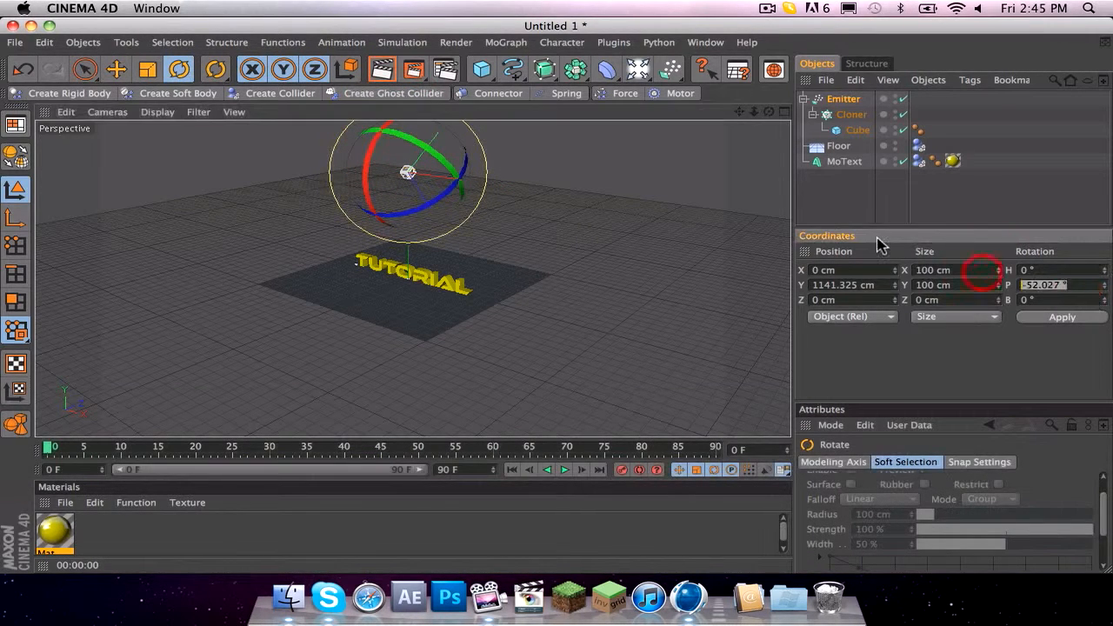
type("-90")
key("Return")
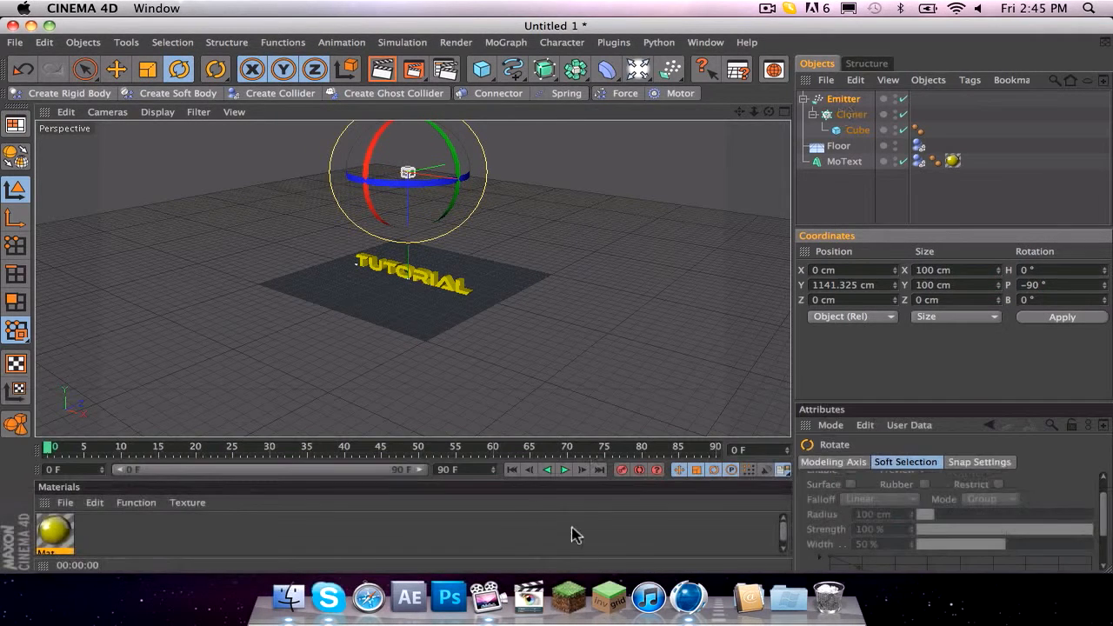
left_click(562, 473)
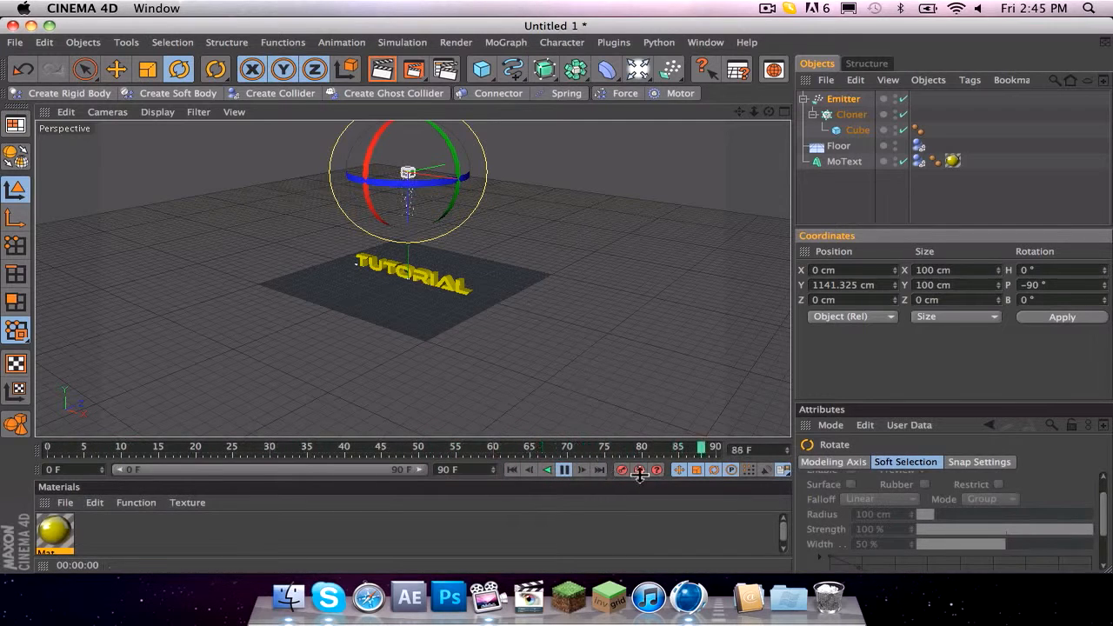
left_click(508, 471)
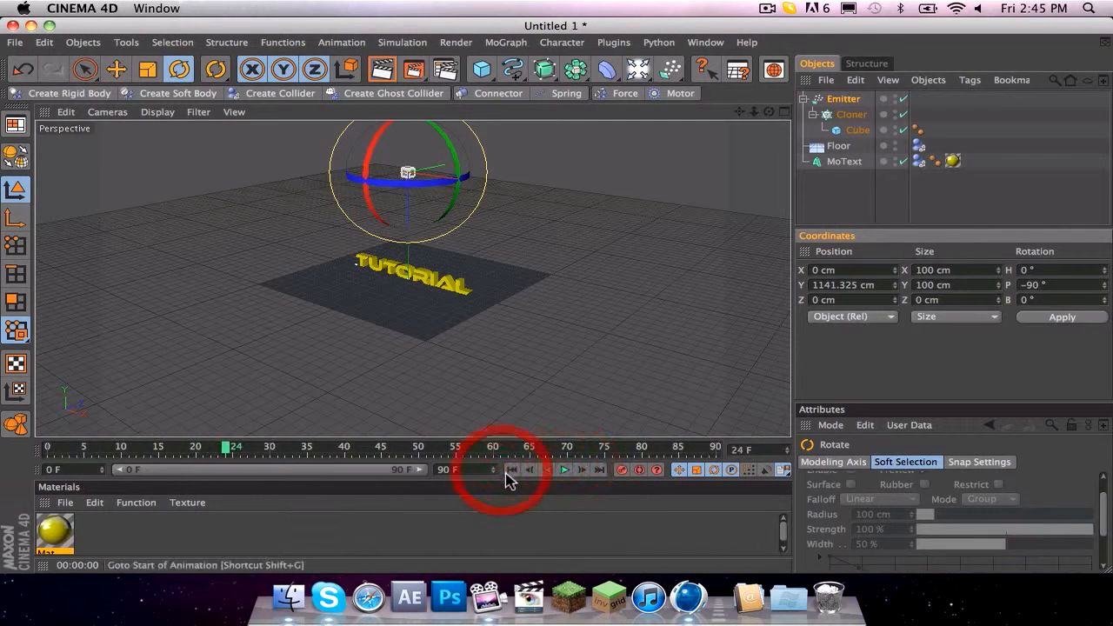
Step: Set the animation's end to frame 150 and extend the timeline preview range to the full length
left_click_drag(494, 470, 392, 474)
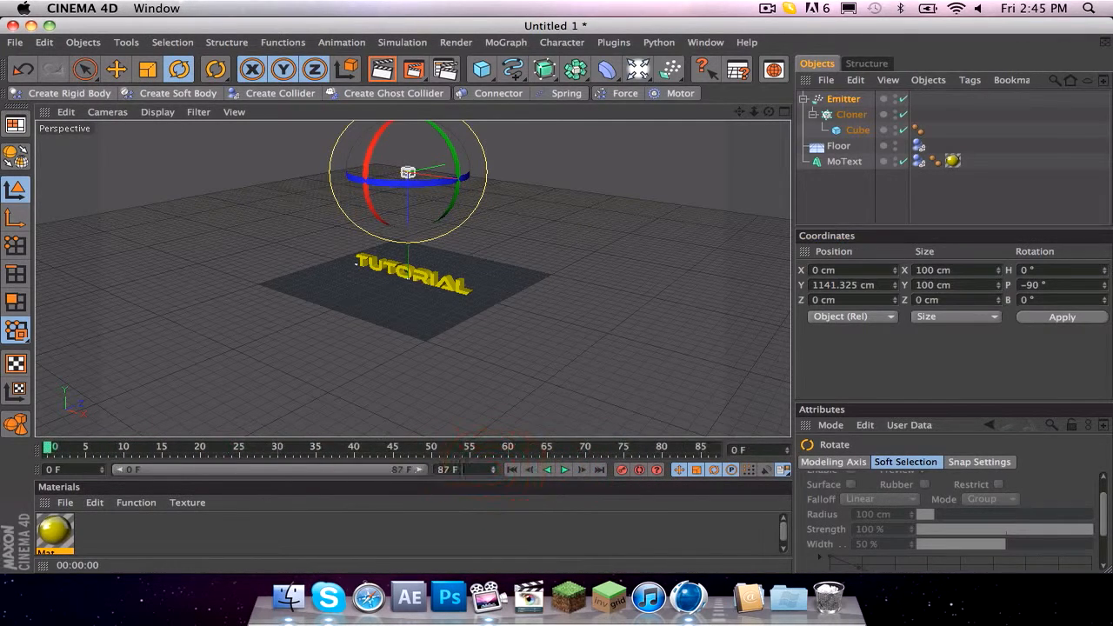
type("1")
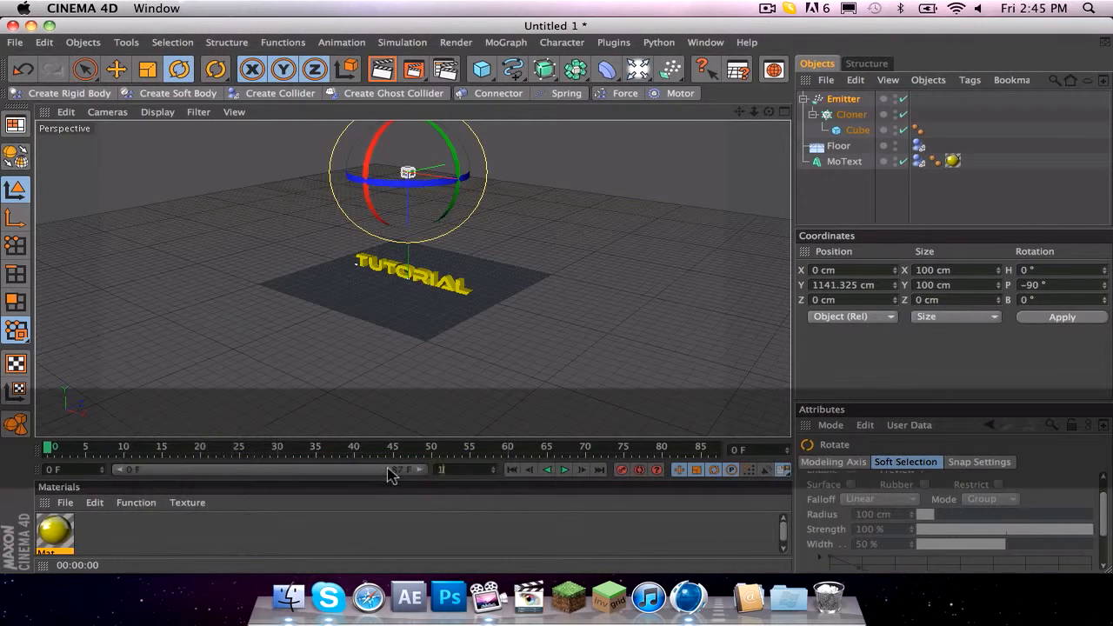
type("5050")
key("Return")
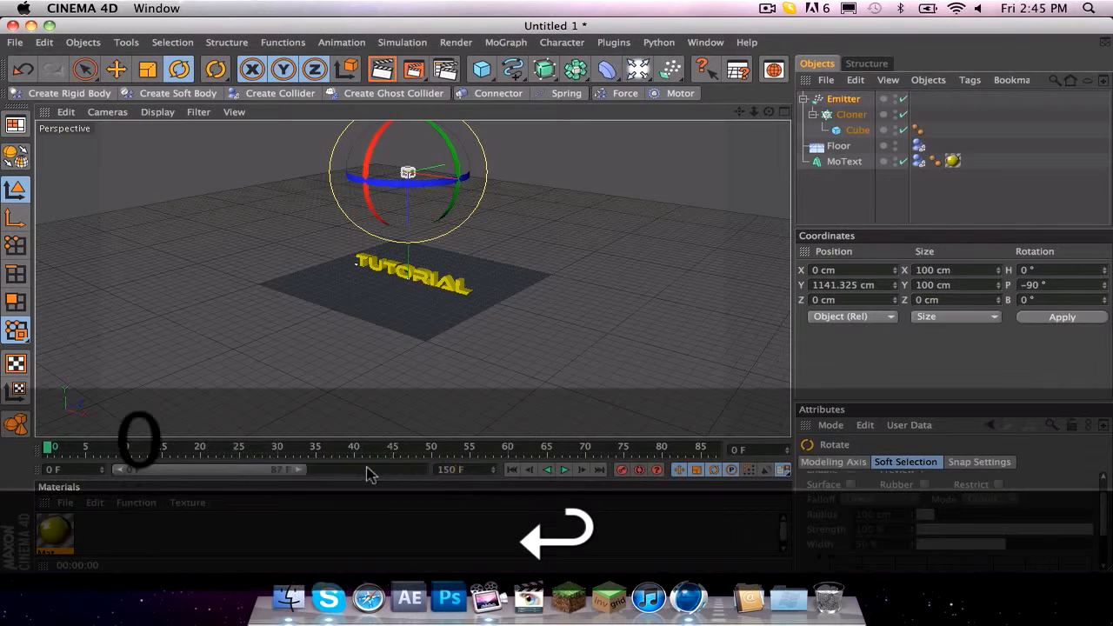
left_click_drag(306, 472, 426, 471)
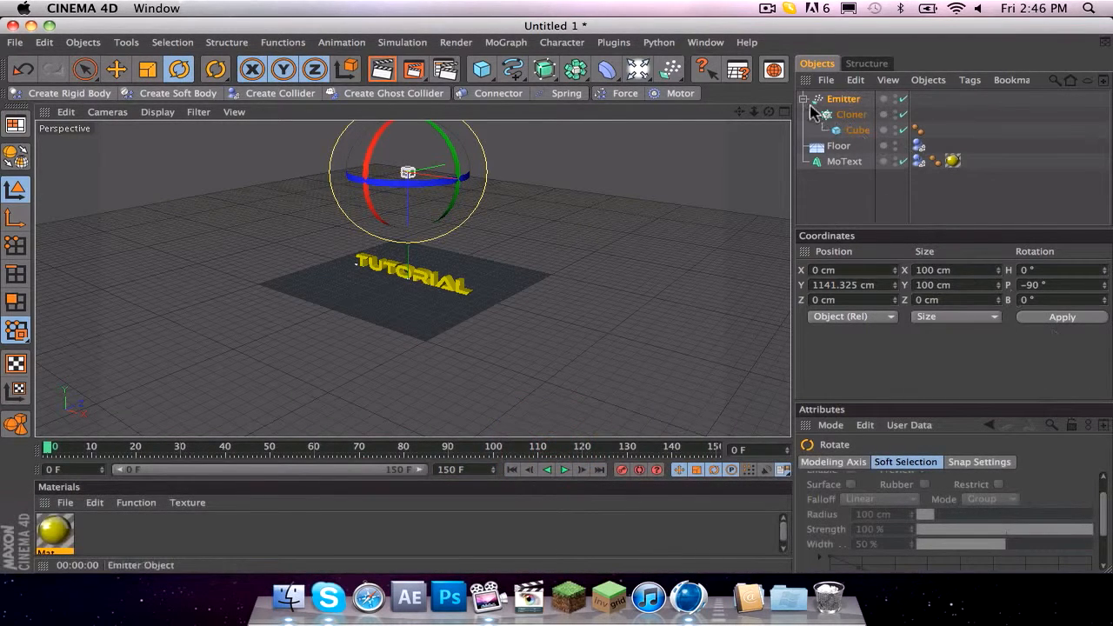
Step: Enable Show Objects for the Emitter's particles and play the animation to check the emitted cubes
left_click(841, 101)
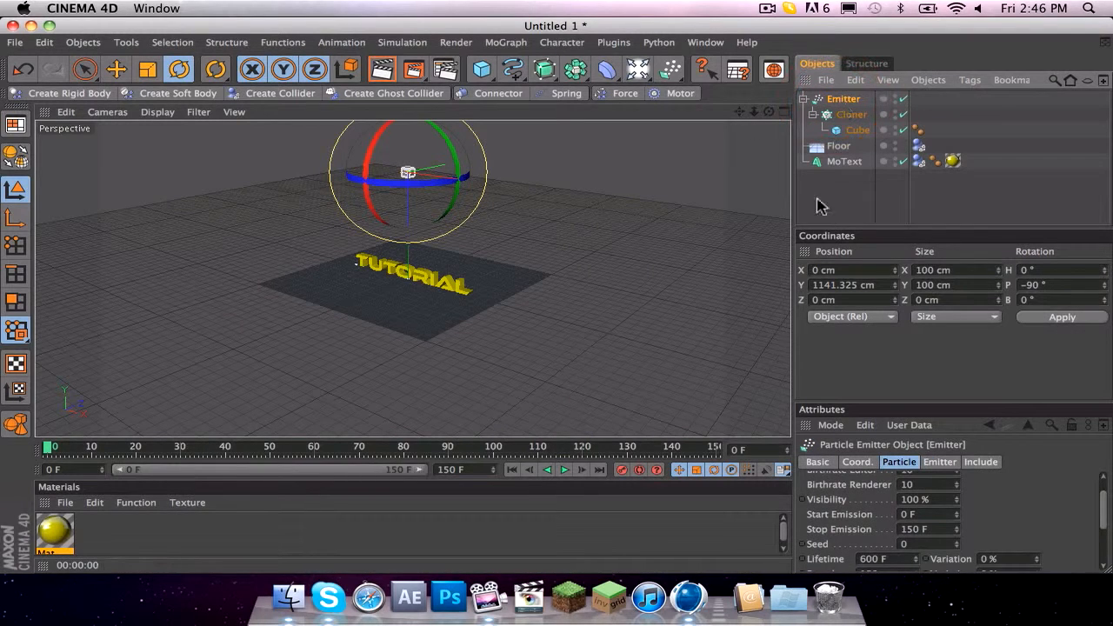
scroll(1048, 519, "down", 3)
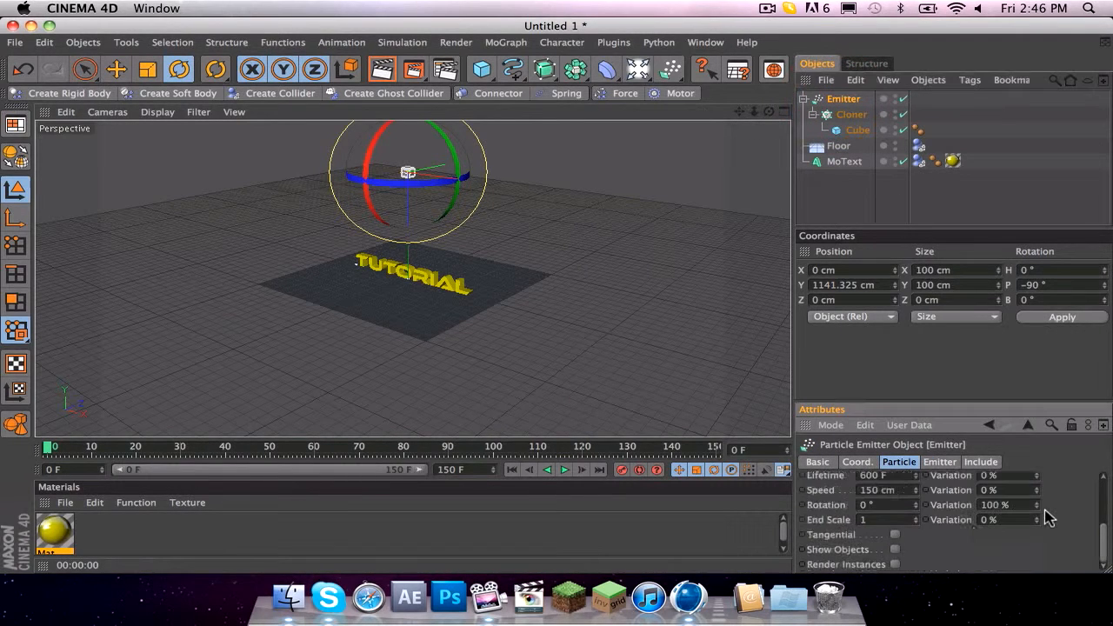
left_click(895, 550)
left_click(564, 471)
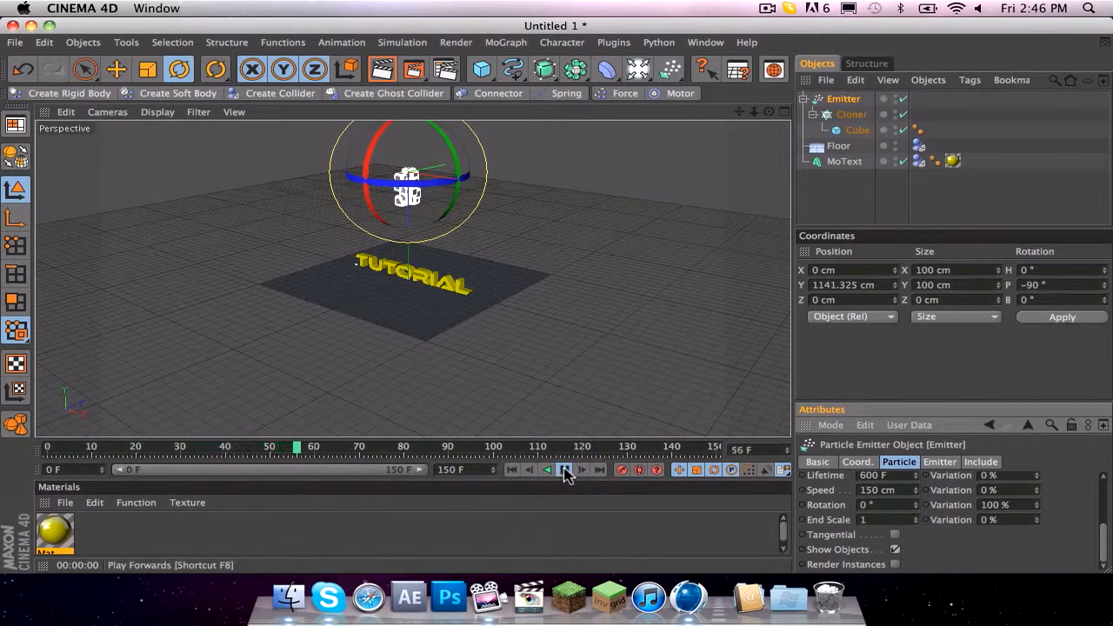
left_click(564, 471)
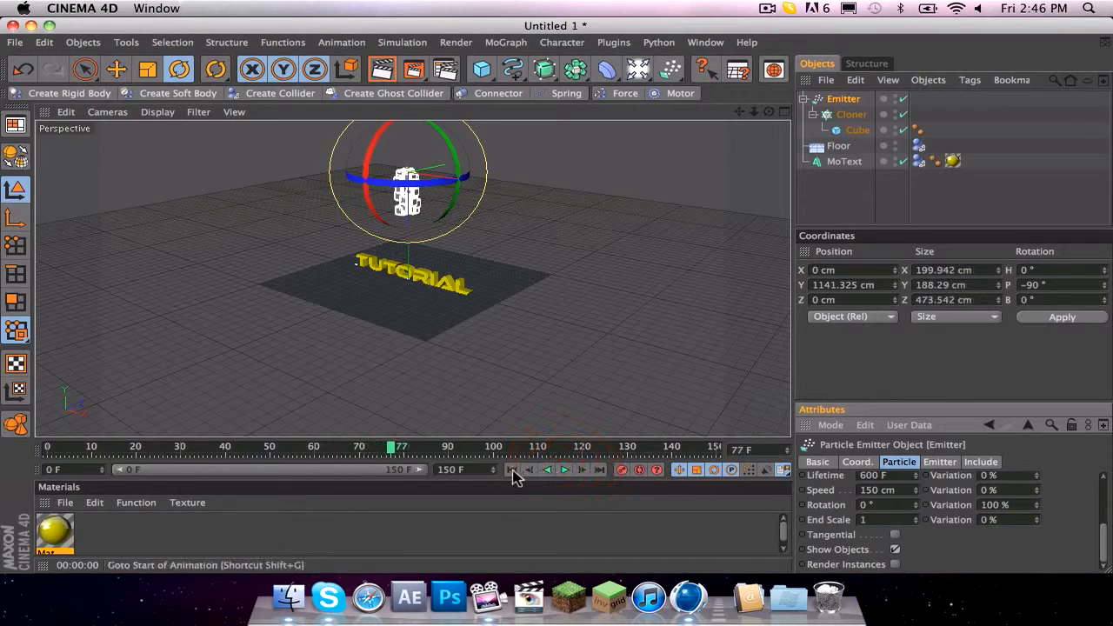
Step: Return to the start of the animation, turn the Cloner into a rigid body and play the simulation to check the falling cubes
left_click(513, 471)
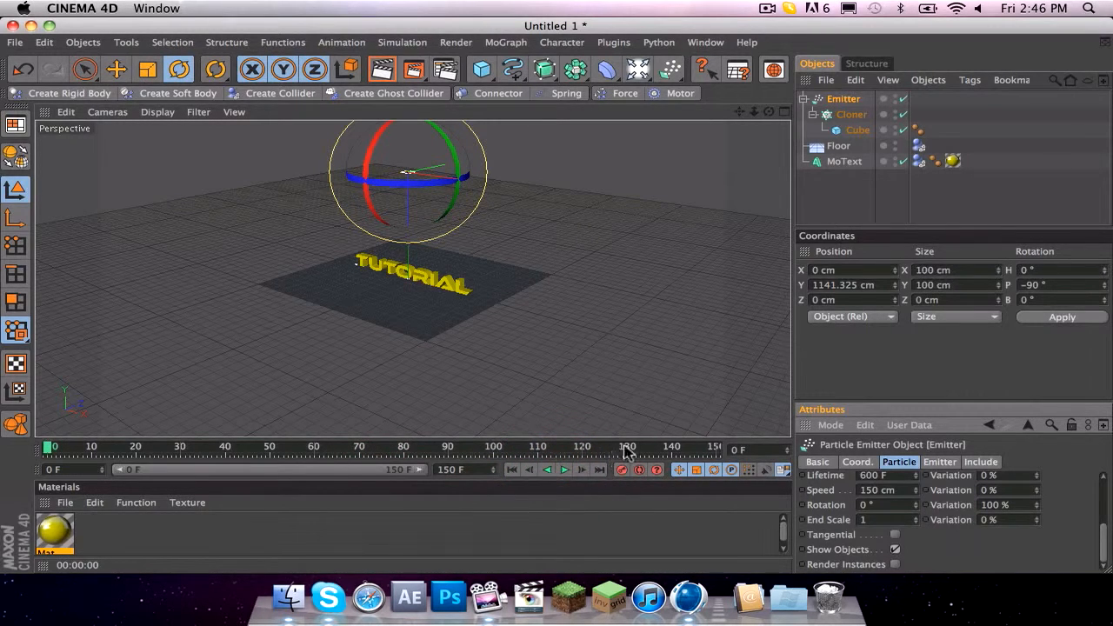
left_click(854, 115)
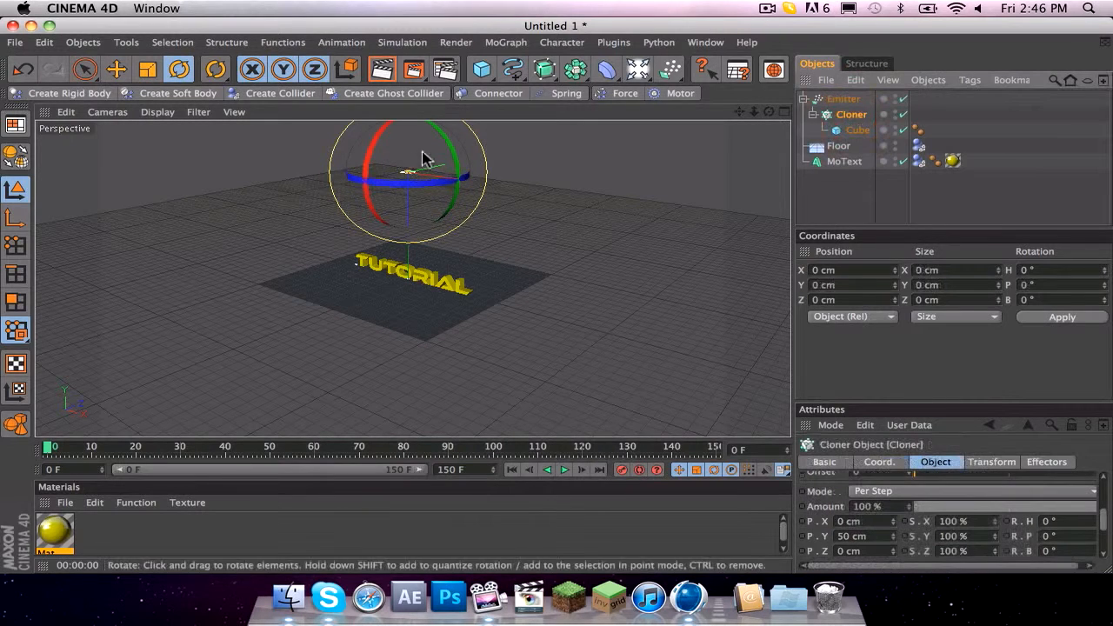
left_click(971, 80)
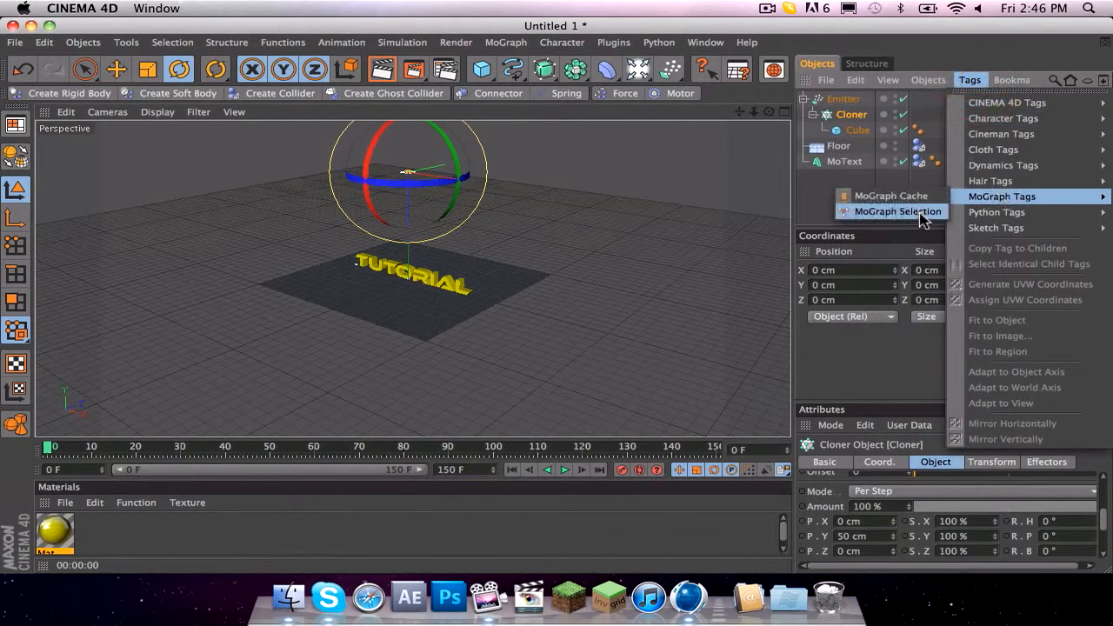
left_click(870, 209)
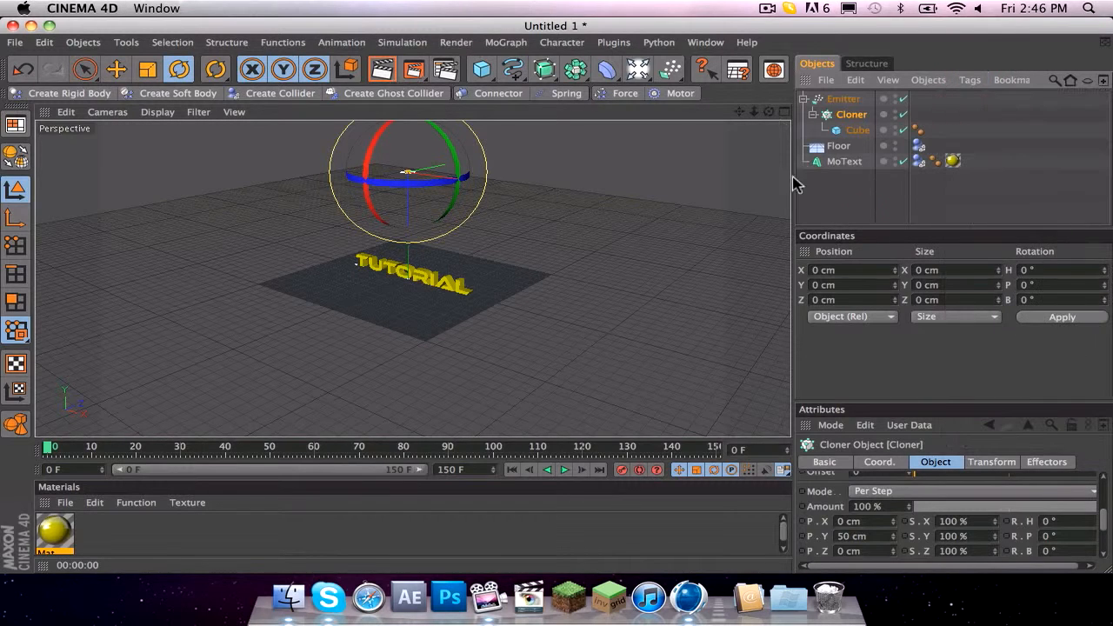
left_click(401, 42)
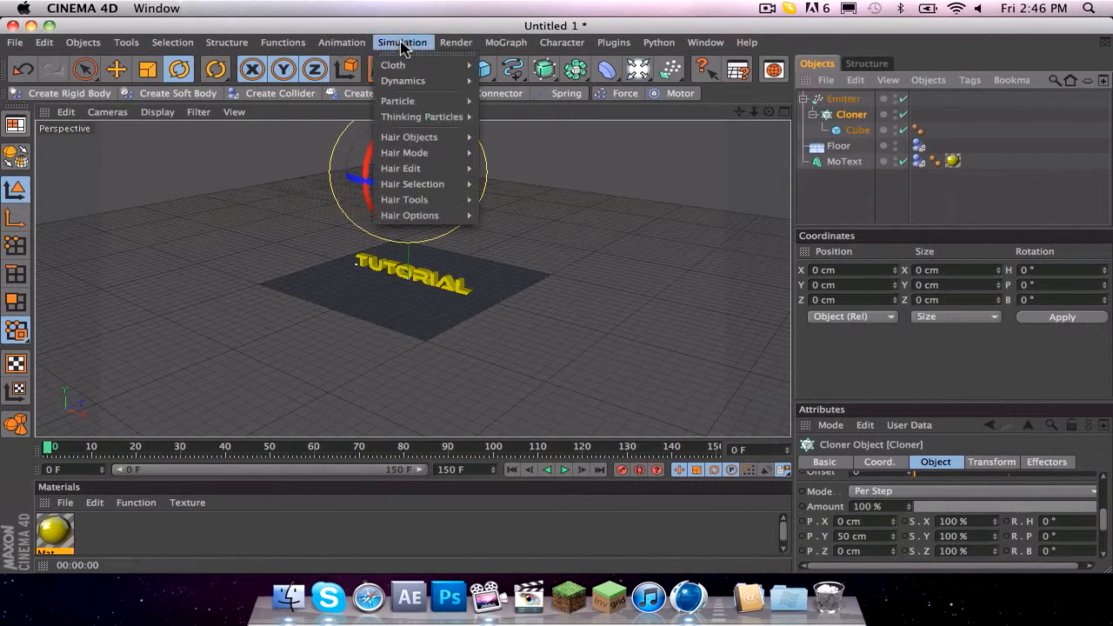
mouse_move(417, 85)
left_click(548, 85)
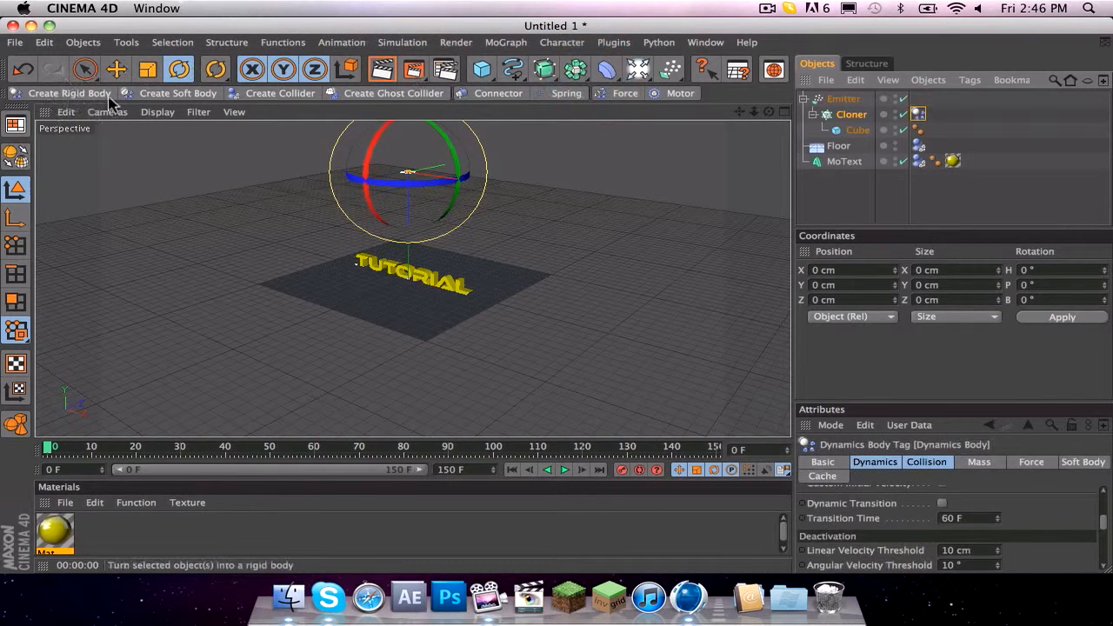
left_click(561, 471)
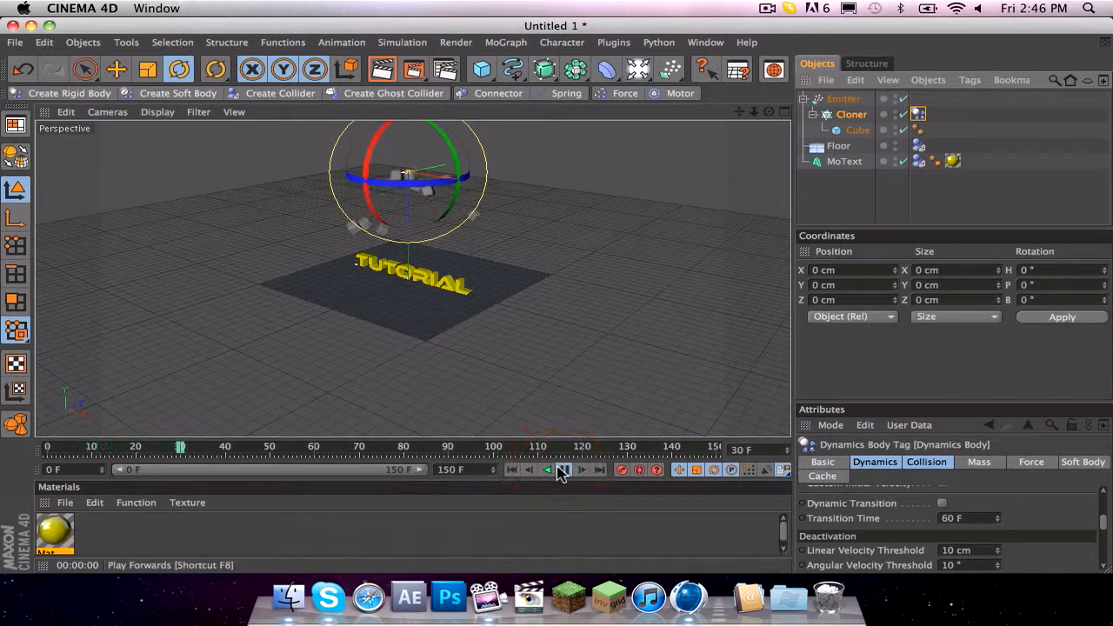
left_click(561, 471)
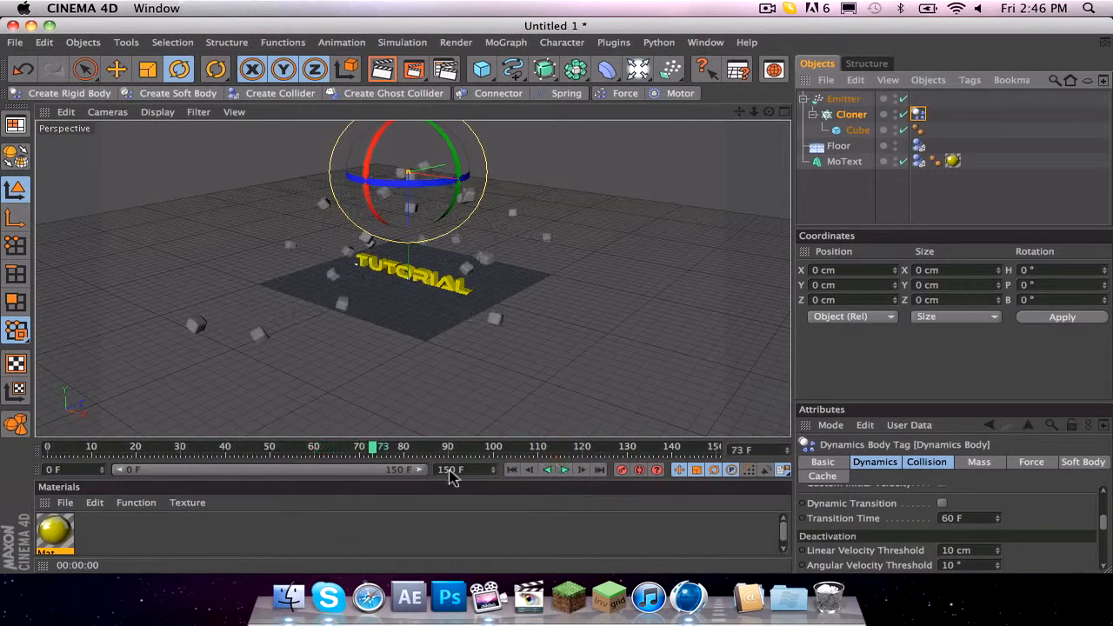
Step: Apply the yellow material to the Cube inside the Cloner and render the view to check the cubes around the text
left_click_drag(55, 530, 856, 130)
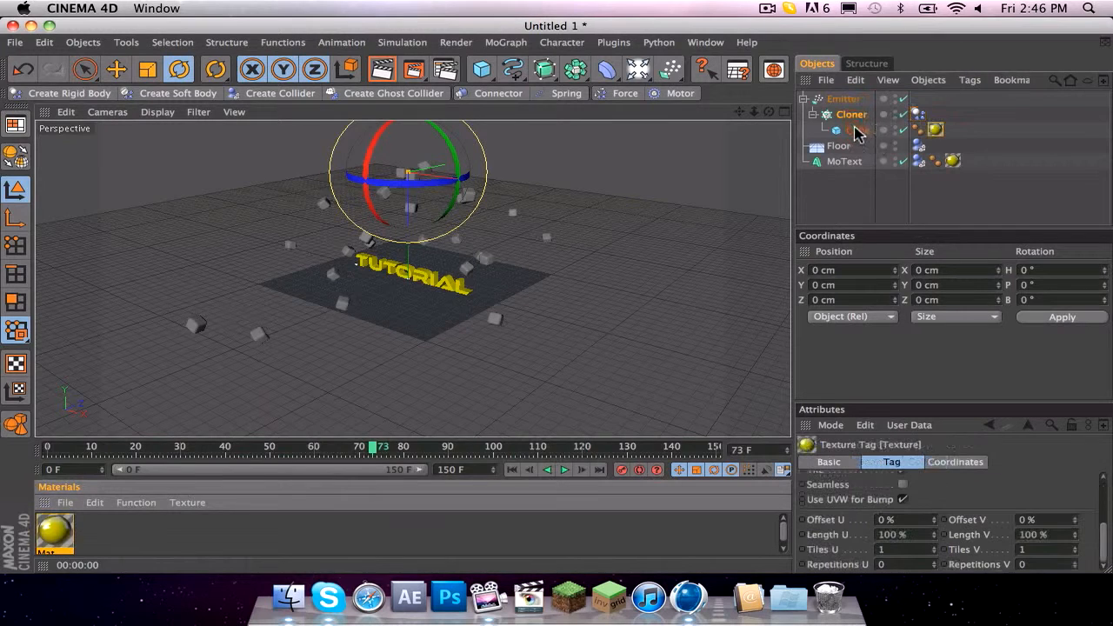
left_click(382, 71)
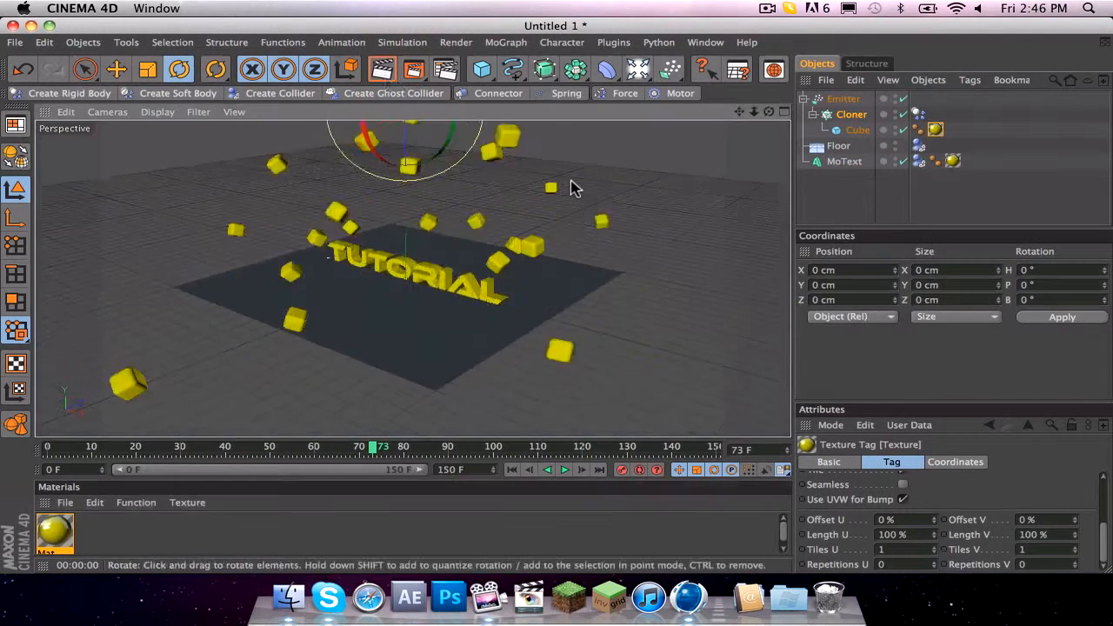
scroll(570, 185, "up", 5)
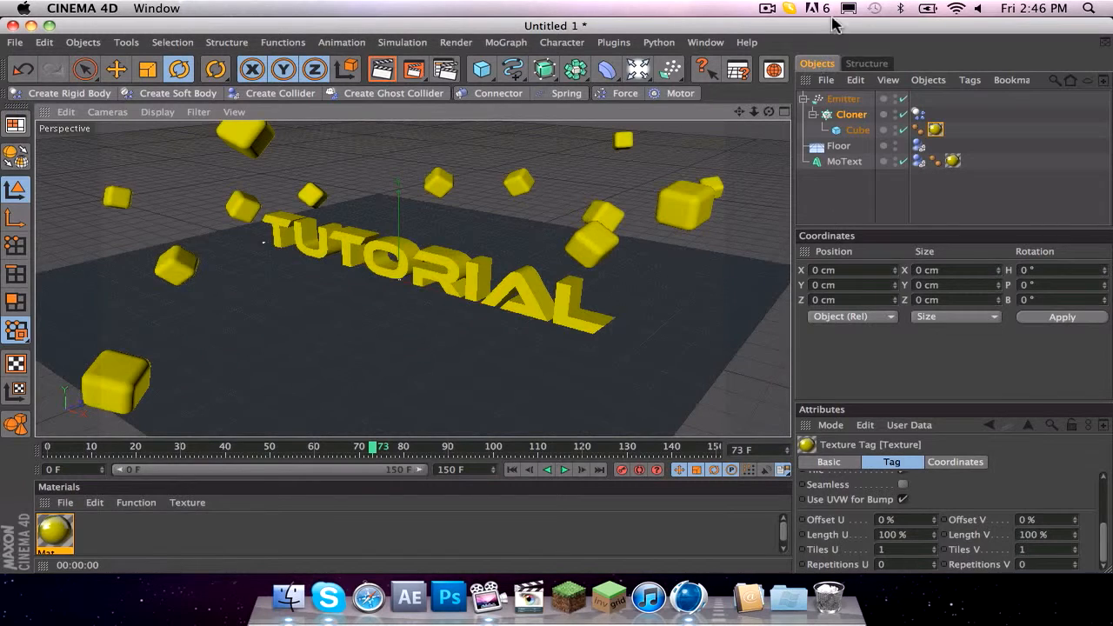
left_click(768, 10)
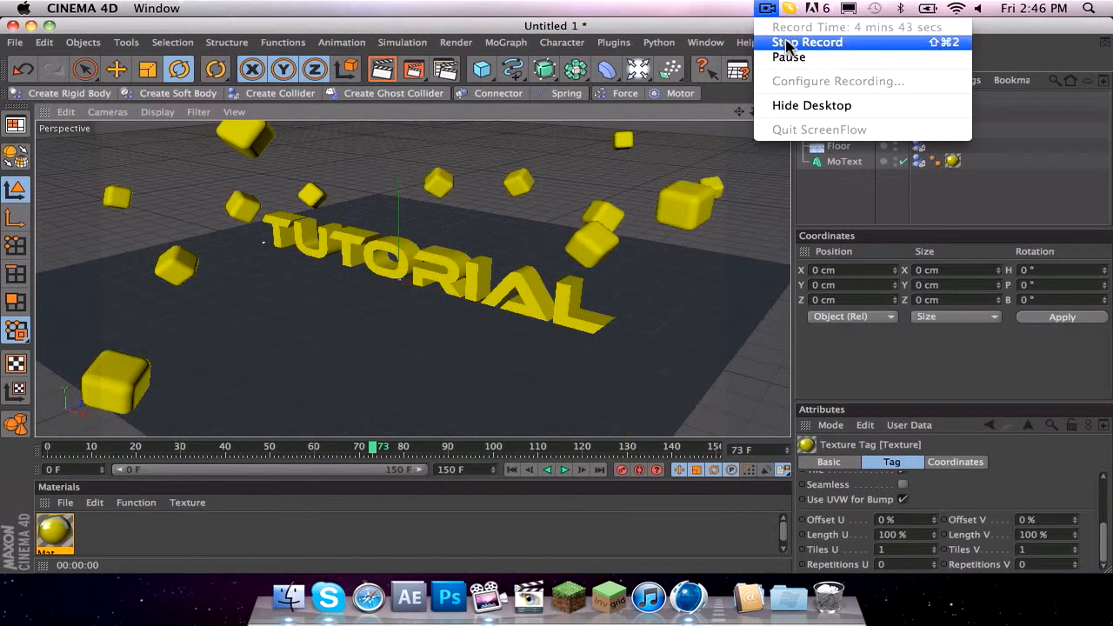